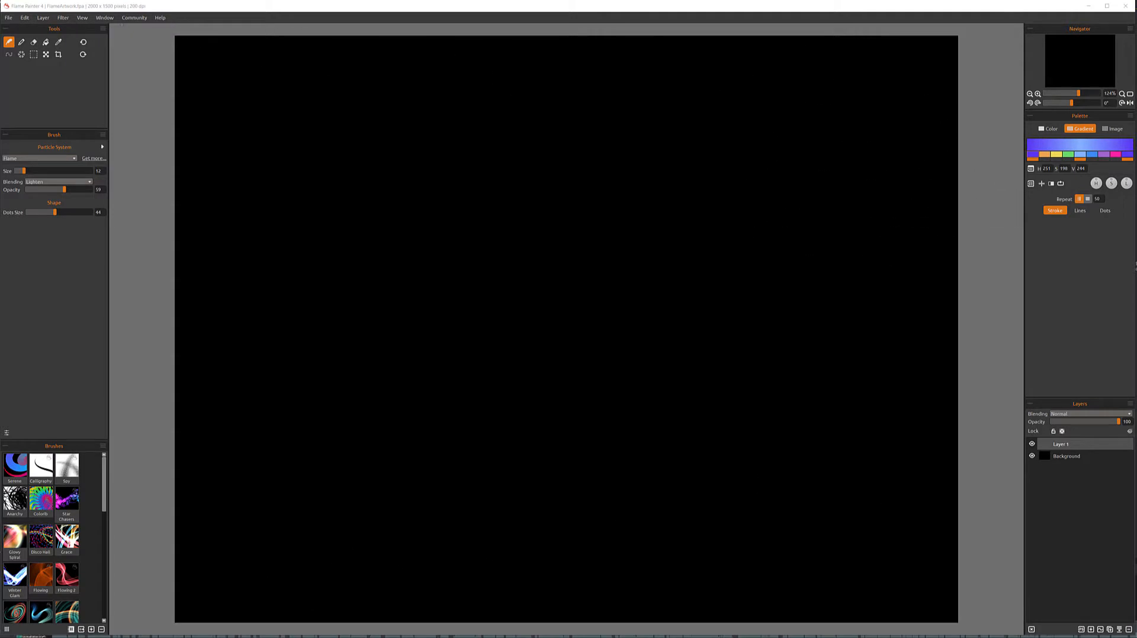
# Review the list of available interface panels and compare the settings of the Brush, Pen, Eraser and Fill tools.
pyautogui.click(105, 17)
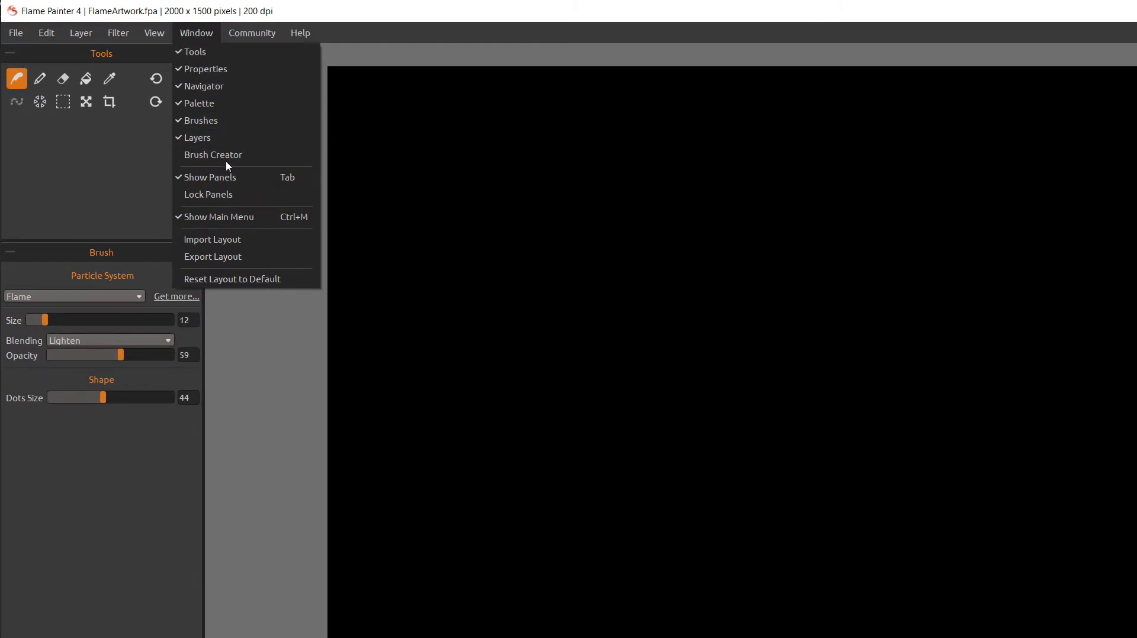
pyautogui.click(197, 32)
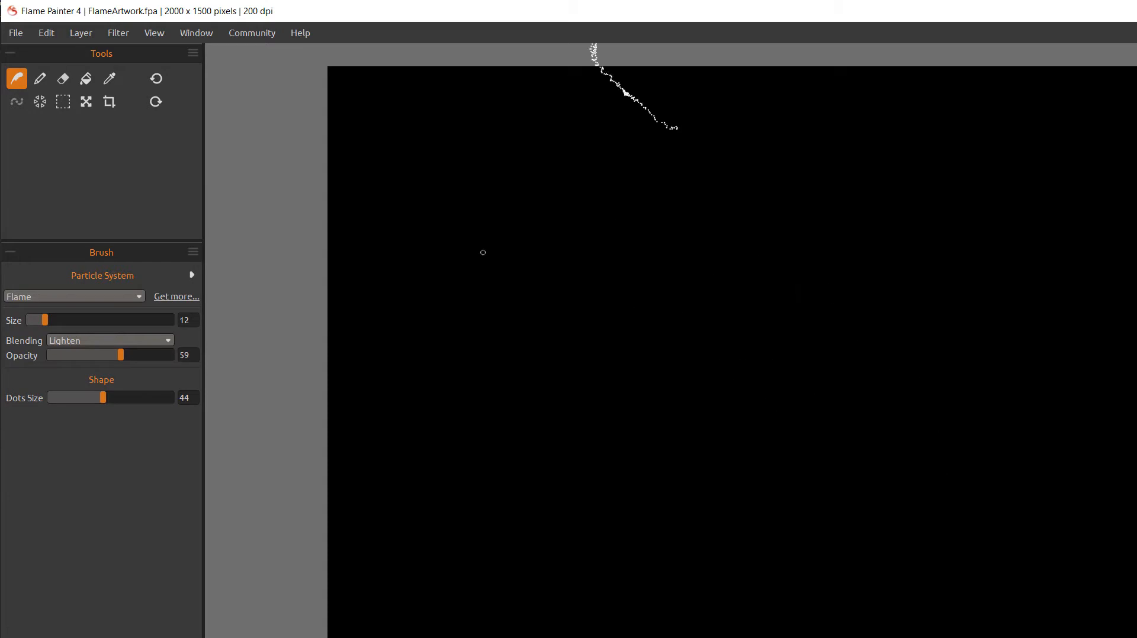
pyautogui.click(40, 78)
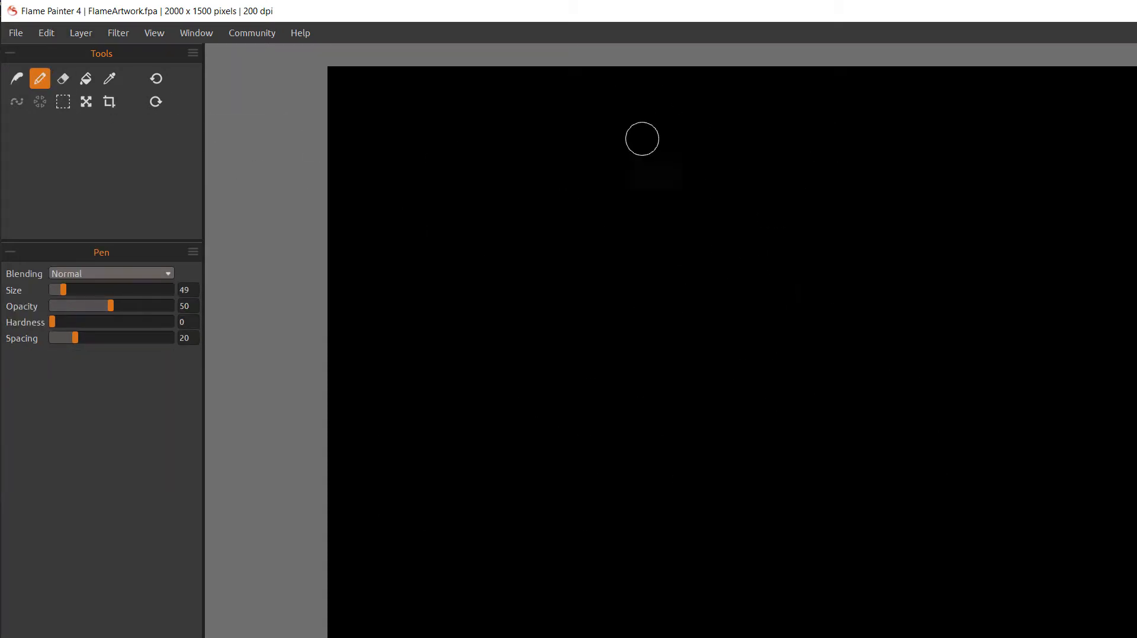
pyautogui.click(13, 78)
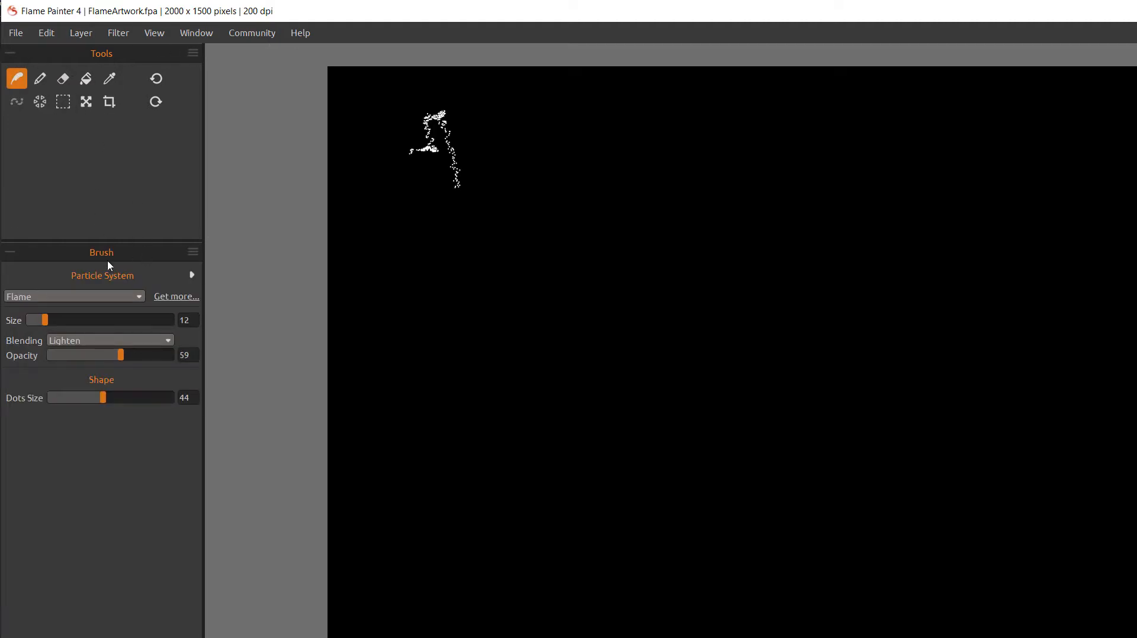
pyautogui.hotkey('ctrl', 'z')
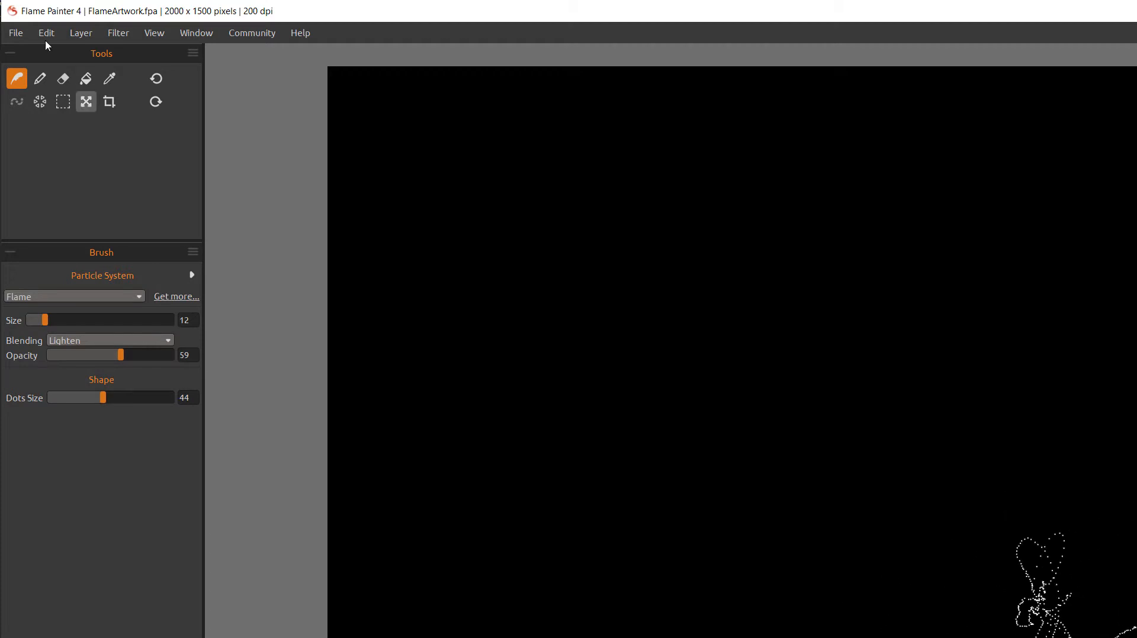
pyautogui.click(39, 80)
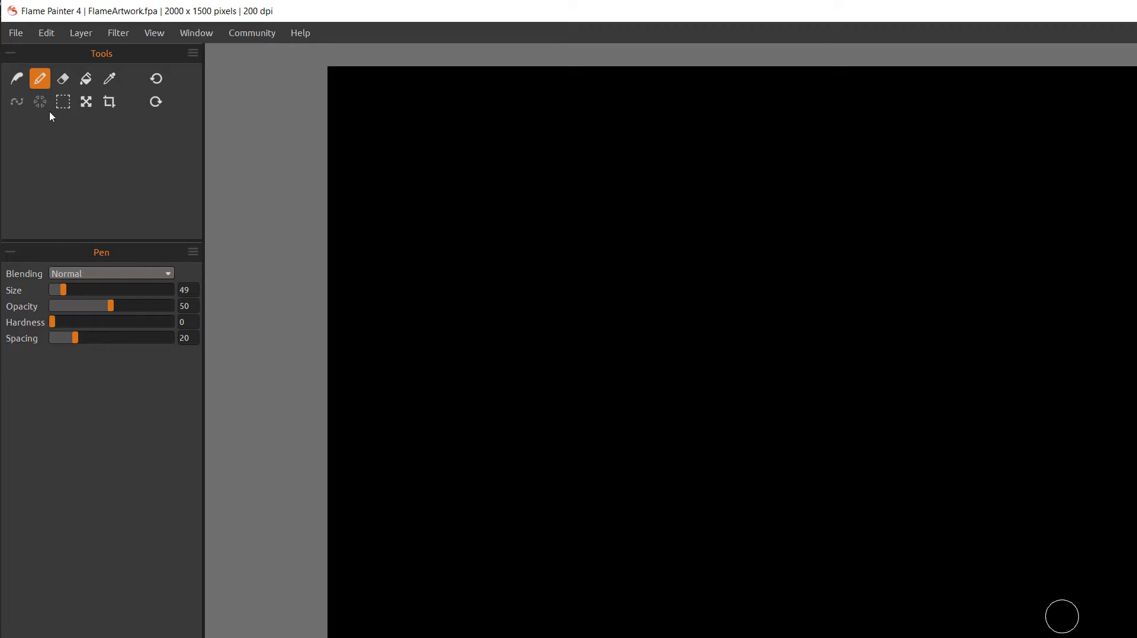
pyautogui.click(64, 81)
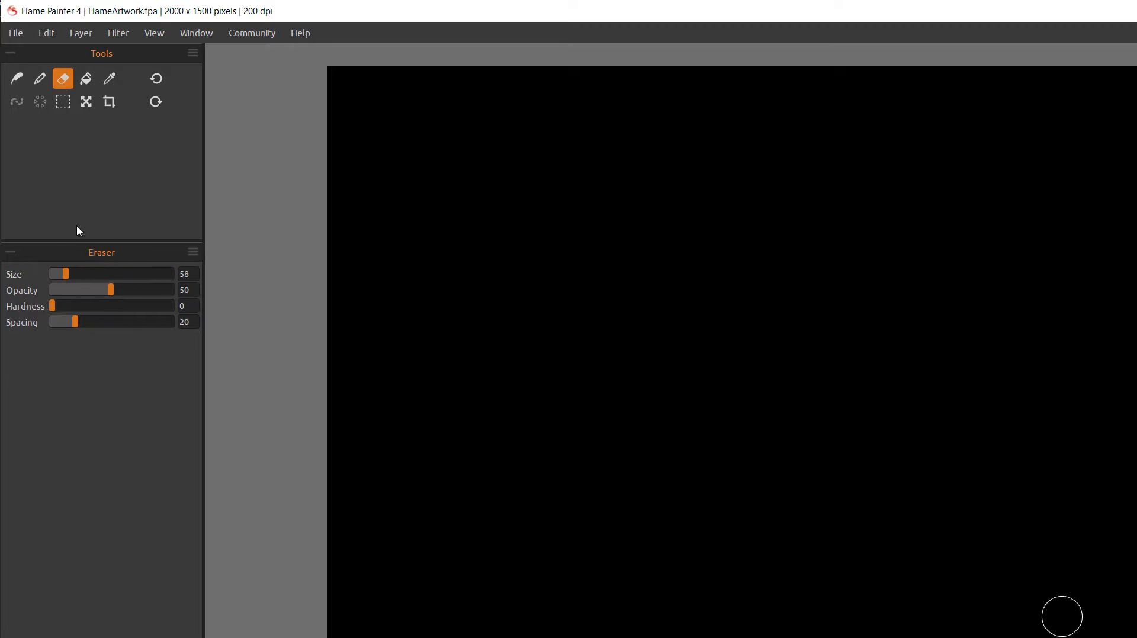
pyautogui.click(86, 79)
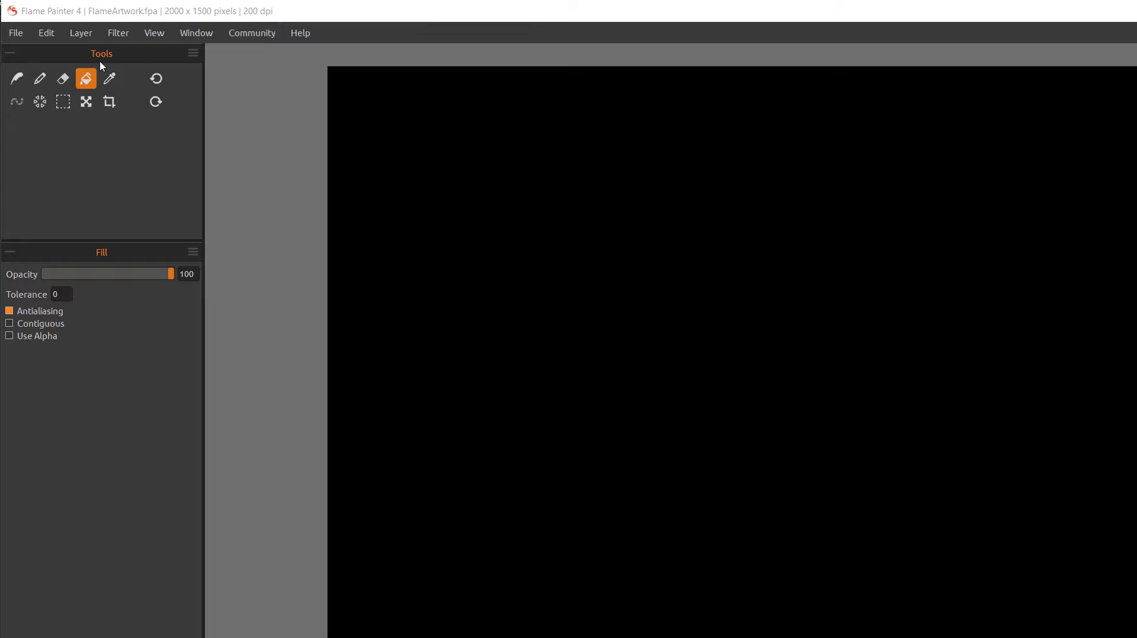
pyautogui.click(17, 79)
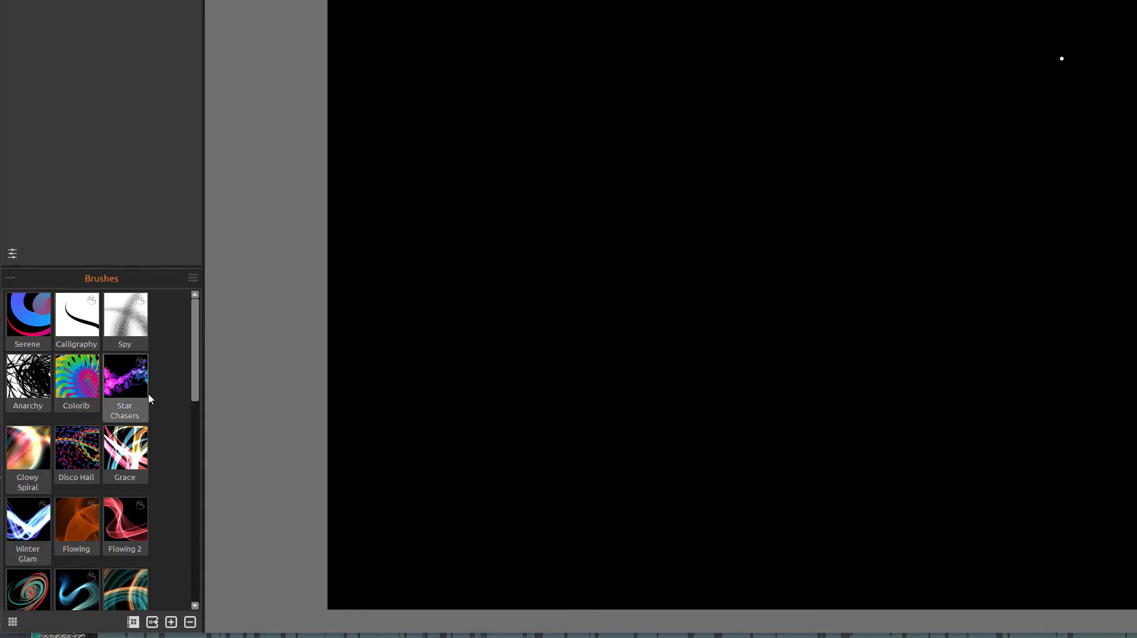
# Paint freehand red particle strokes across the middle of the black canvas with the Brush tool's Flame particle system.
pyautogui.scroll(-5, 121, 348)
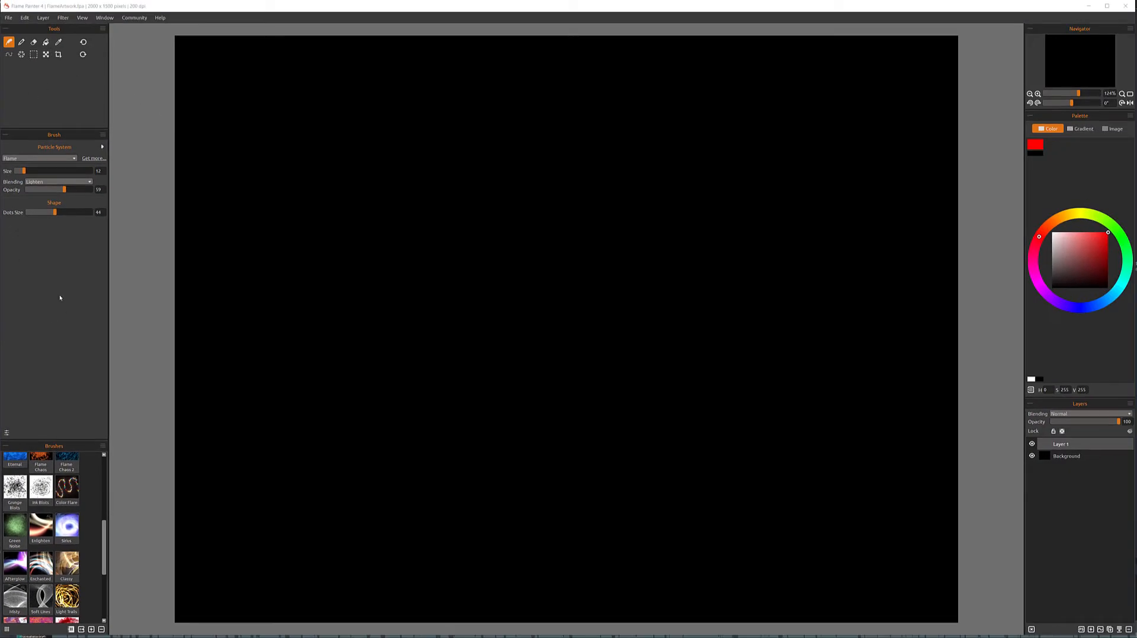
pyautogui.click(10, 42)
pyautogui.moveTo(482, 211)
pyautogui.mouseDown()
pyautogui.moveTo(544, 247)
pyautogui.moveTo(551, 219)
pyautogui.moveTo(547, 277)
pyautogui.moveTo(510, 293)
pyautogui.moveTo(473, 286)
pyautogui.moveTo(429, 300)
pyautogui.moveTo(464, 349)
pyautogui.moveTo(521, 348)
pyautogui.moveTo(579, 264)
pyautogui.moveTo(617, 295)
pyautogui.moveTo(640, 358)
pyautogui.mouseUp()
pyautogui.moveTo(522, 413)
pyautogui.mouseDown()
pyautogui.moveTo(400, 419)
pyautogui.moveTo(442, 459)
pyautogui.moveTo(526, 472)
pyautogui.mouseUp()
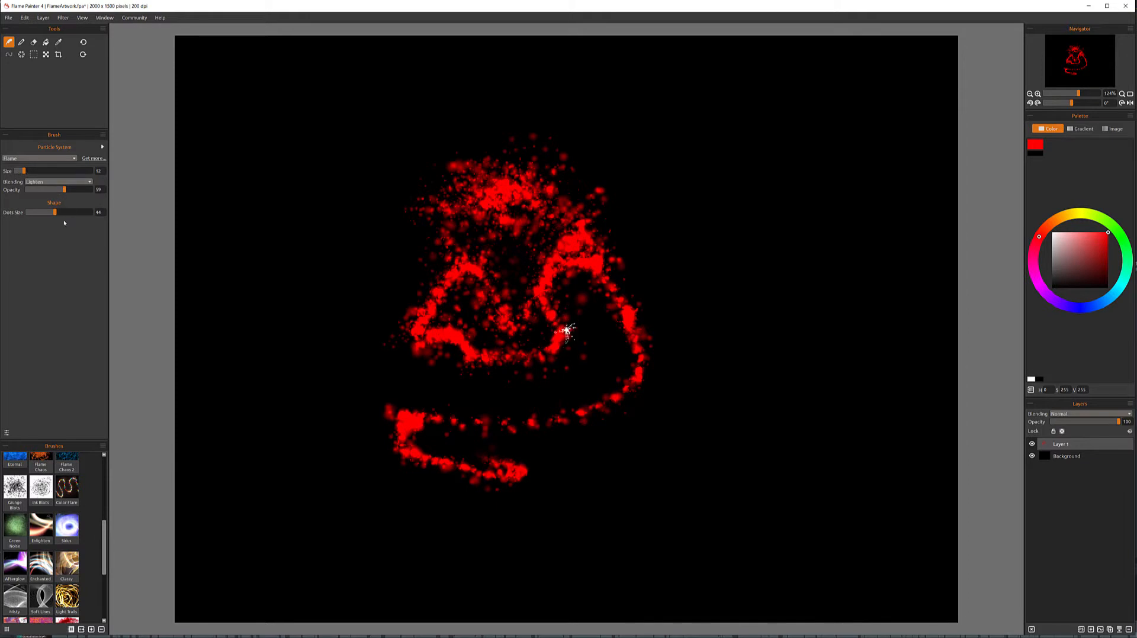
# Choose the Enchanted brush preset and paint multicoloured gradient swirls over the upper part of the red strokes.
pyautogui.click(39, 525)
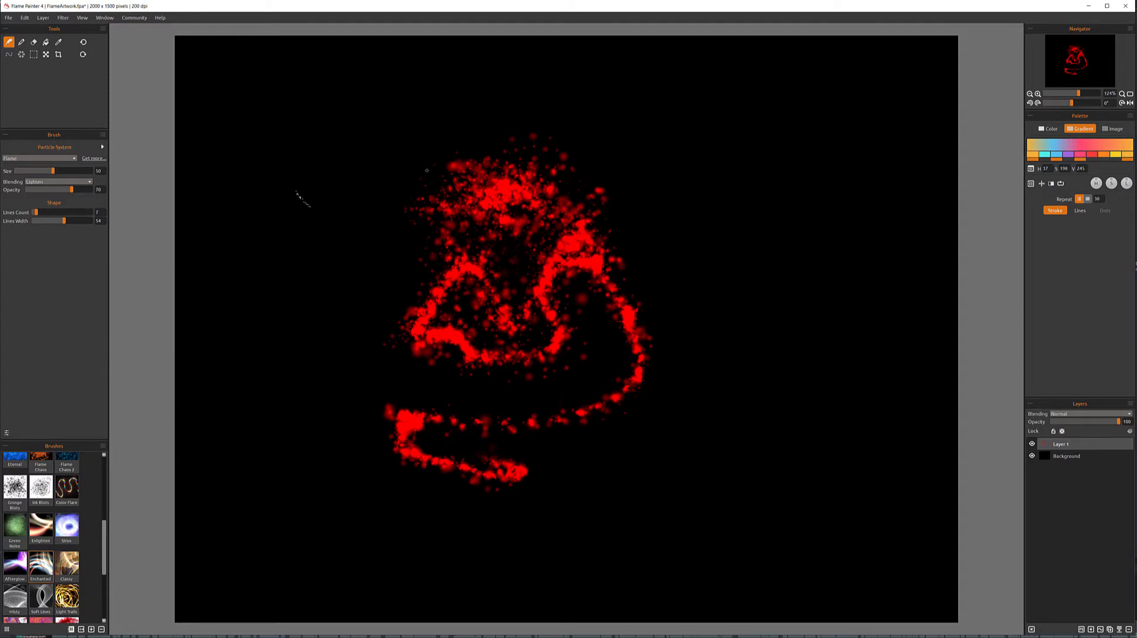
pyautogui.moveTo(360, 163)
pyautogui.mouseDown()
pyautogui.moveTo(320, 241)
pyautogui.moveTo(376, 216)
pyautogui.moveTo(347, 113)
pyautogui.moveTo(477, 129)
pyautogui.moveTo(527, 183)
pyautogui.moveTo(523, 230)
pyautogui.moveTo(533, 169)
pyautogui.moveTo(648, 201)
pyautogui.moveTo(521, 278)
pyautogui.moveTo(632, 296)
pyautogui.moveTo(568, 189)
pyautogui.moveTo(515, 379)
pyautogui.moveTo(571, 346)
pyautogui.mouseUp()
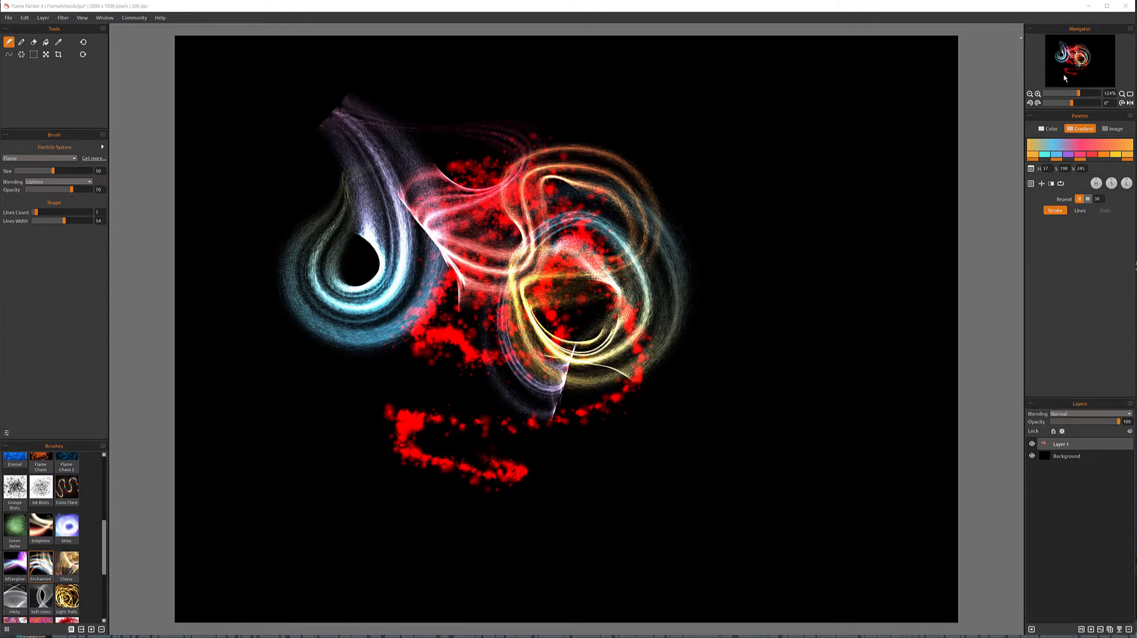
# Enlarge the Navigator panel by widening its panel column and increasing its height.
pyautogui.moveTo(1078, 95)
pyautogui.mouseDown()
pyautogui.moveTo(1069, 96)
pyautogui.moveTo(1090, 94)
pyautogui.mouseUp()
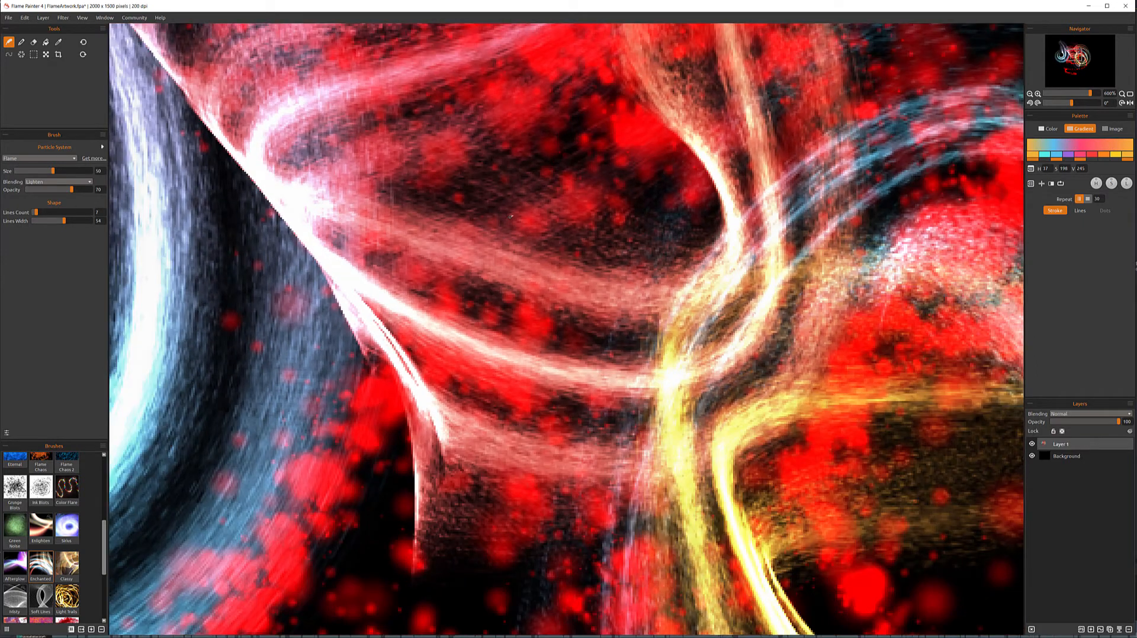
pyautogui.scroll(-10, 509, 218)
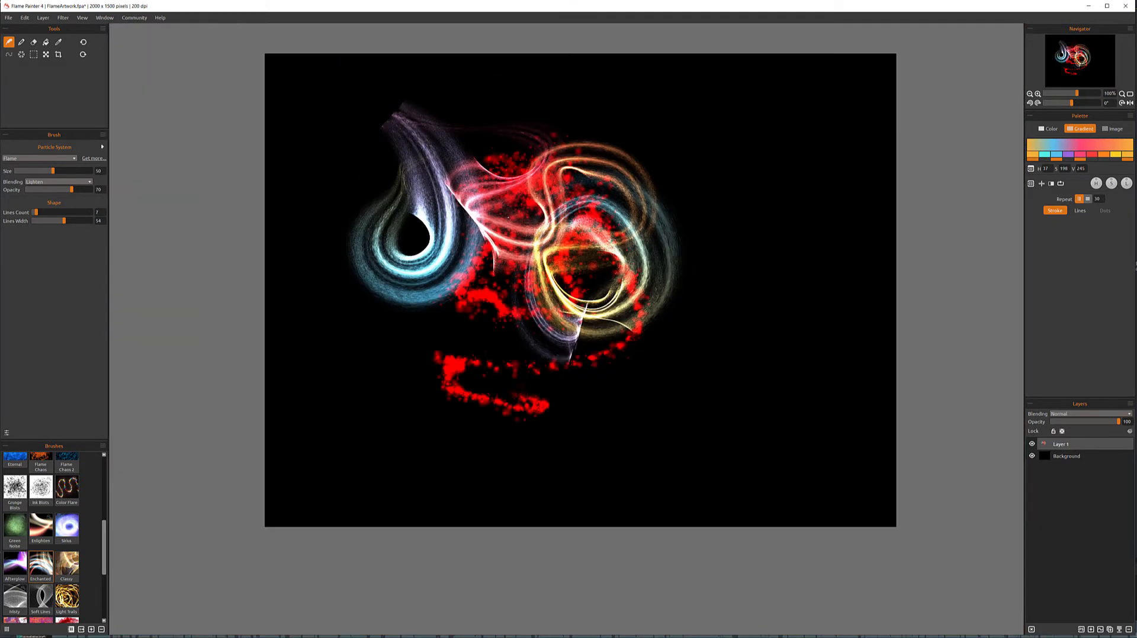
pyautogui.scroll(3, 607, 223)
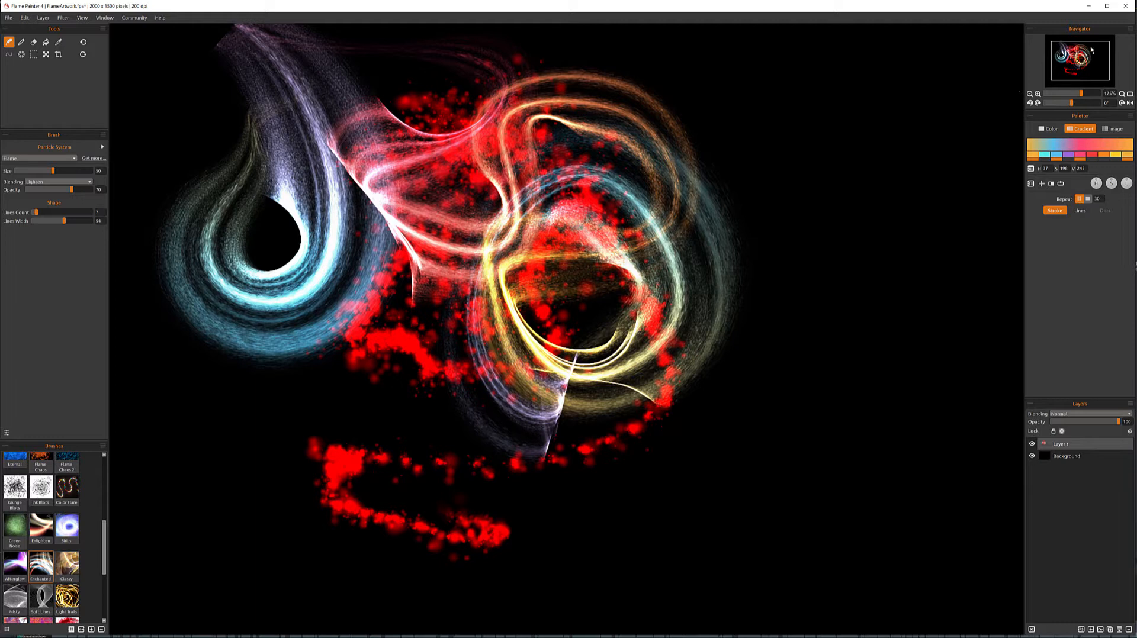
pyautogui.moveTo(1050, 110); pyautogui.dragTo(983, 102)
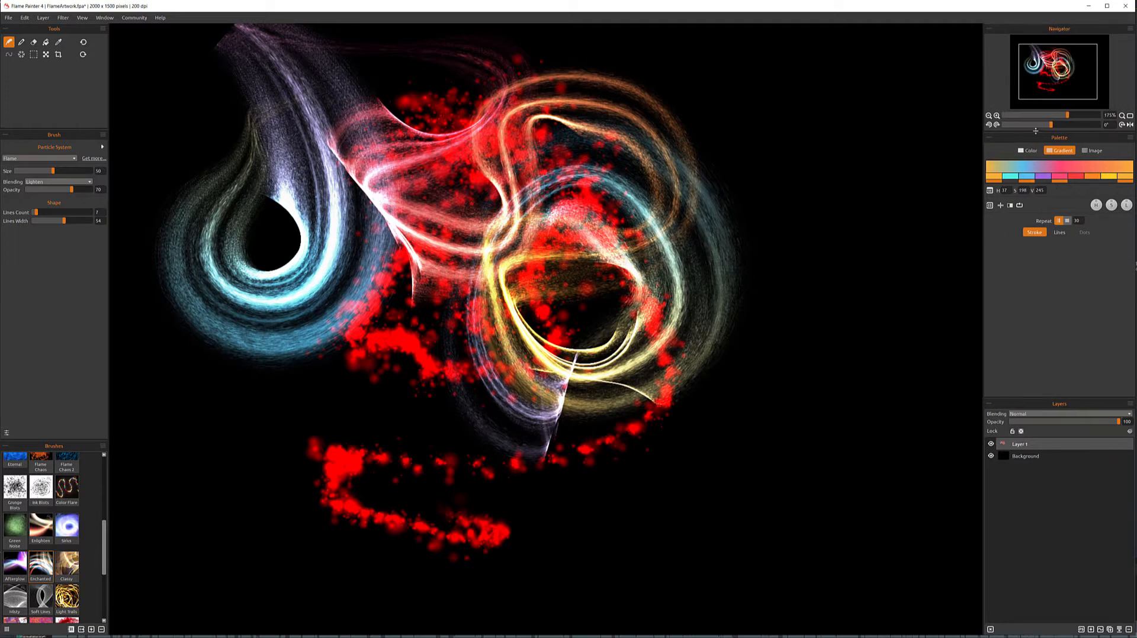
pyautogui.moveTo(1036, 133); pyautogui.dragTo(1036, 155)
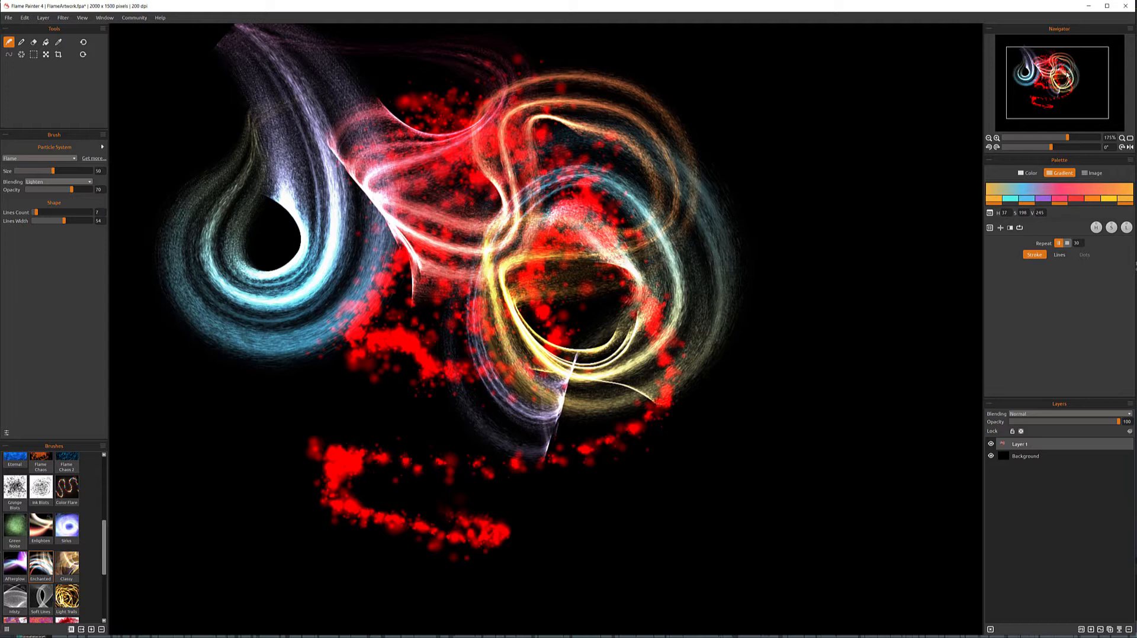
# Paint fine pale strokes across the lower edge of the yellow swirl with the Enchanted brush.
pyautogui.moveTo(1048, 78)
pyautogui.mouseDown()
pyautogui.moveTo(1028, 60)
pyautogui.moveTo(1099, 79)
pyautogui.moveTo(1083, 60)
pyautogui.moveTo(1042, 58)
pyautogui.moveTo(1044, 87)
pyautogui.moveTo(1052, 76)
pyautogui.mouseUp()
pyautogui.moveTo(1069, 138); pyautogui.dragTo(1088, 137)
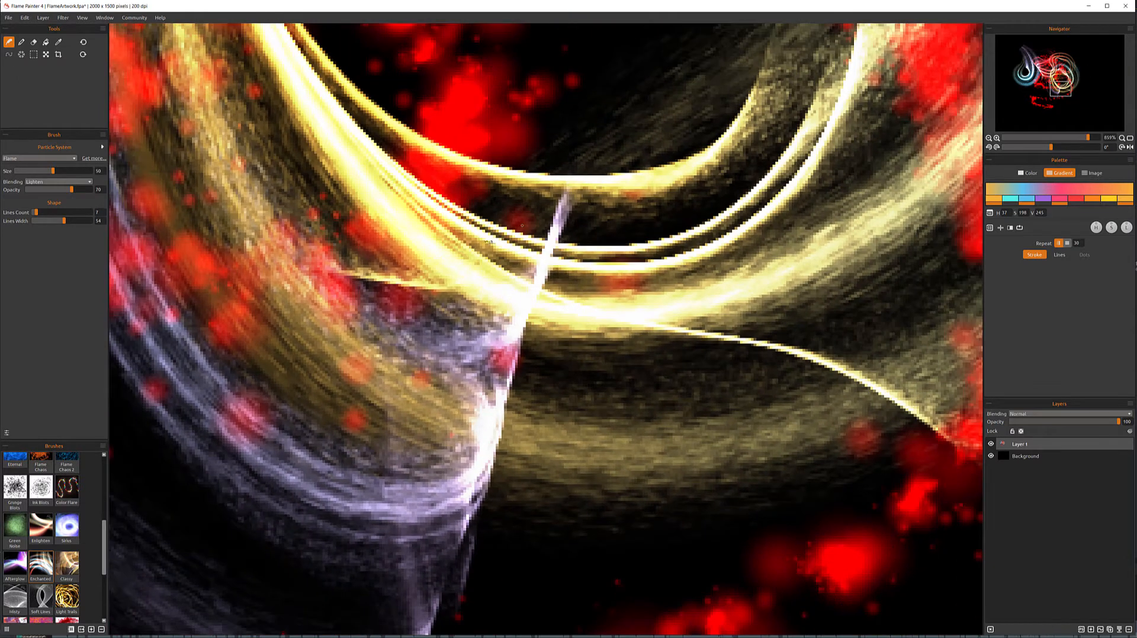
pyautogui.moveTo(532, 201)
pyautogui.mouseDown()
pyautogui.moveTo(515, 219)
pyautogui.moveTo(595, 341)
pyautogui.moveTo(536, 450)
pyautogui.moveTo(717, 35)
pyautogui.mouseUp()
pyautogui.moveTo(1057, 92)
pyautogui.mouseDown()
pyautogui.moveTo(1051, 54)
pyautogui.moveTo(1040, 101)
pyautogui.moveTo(1062, 91)
pyautogui.mouseUp()
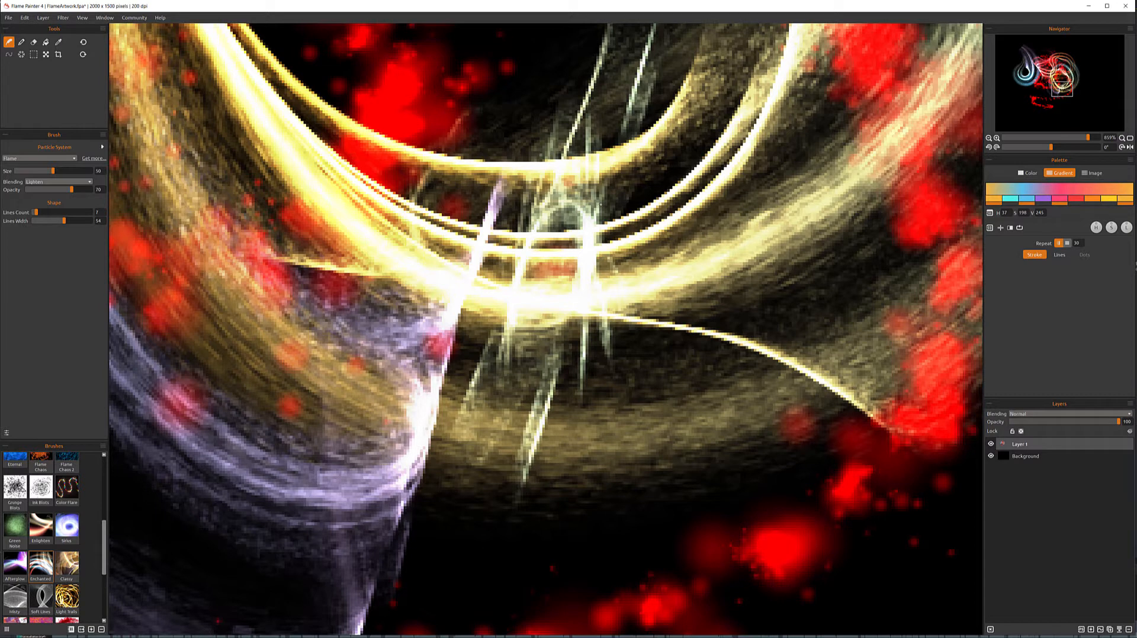
# Paint a pale blue swirl below the yellow ring and a large orange loop sweeping around the canvas's right side.
pyautogui.scroll(-6, 573, 212)
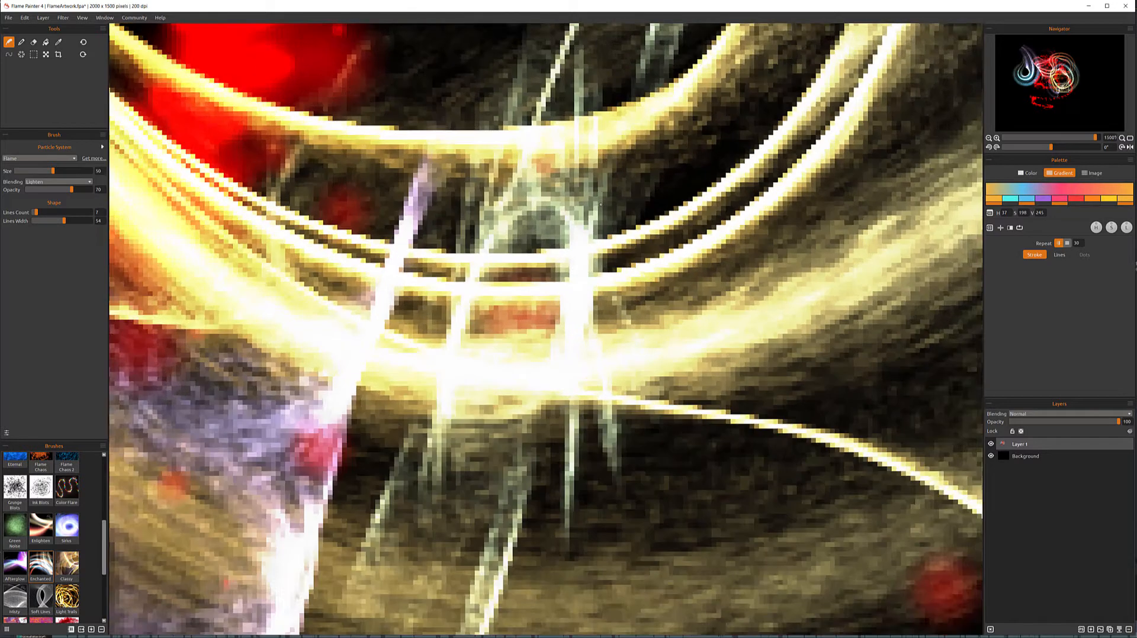
pyautogui.scroll(-1, 577, 219)
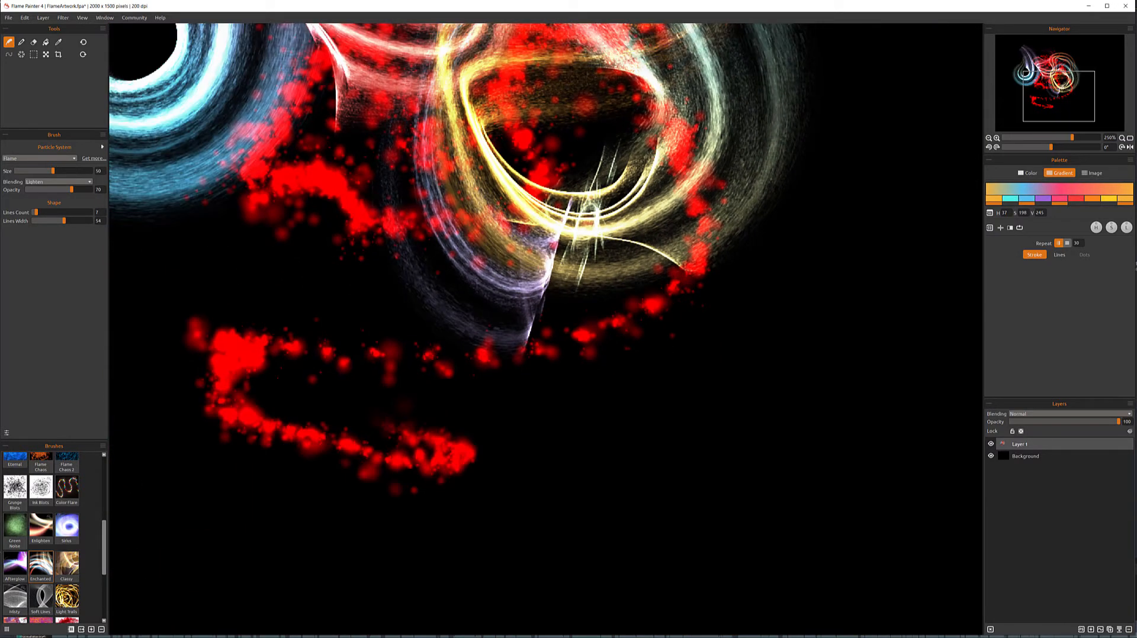
pyautogui.scroll(-2, 614, 198)
pyautogui.moveTo(682, 245)
pyautogui.mouseDown()
pyautogui.moveTo(698, 331)
pyautogui.moveTo(572, 290)
pyautogui.moveTo(658, 196)
pyautogui.moveTo(675, 259)
pyautogui.mouseUp()
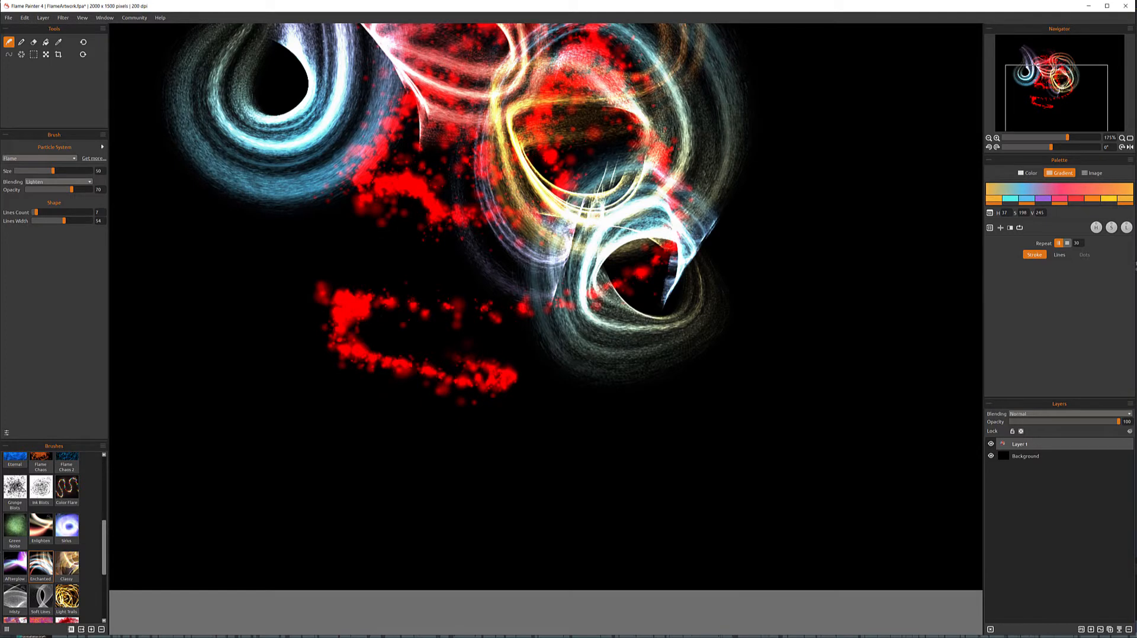
pyautogui.scroll(-5, 675, 259)
pyautogui.moveTo(565, 204)
pyautogui.mouseDown()
pyautogui.moveTo(592, 128)
pyautogui.moveTo(726, 177)
pyautogui.moveTo(693, 293)
pyautogui.moveTo(672, 272)
pyautogui.mouseUp()
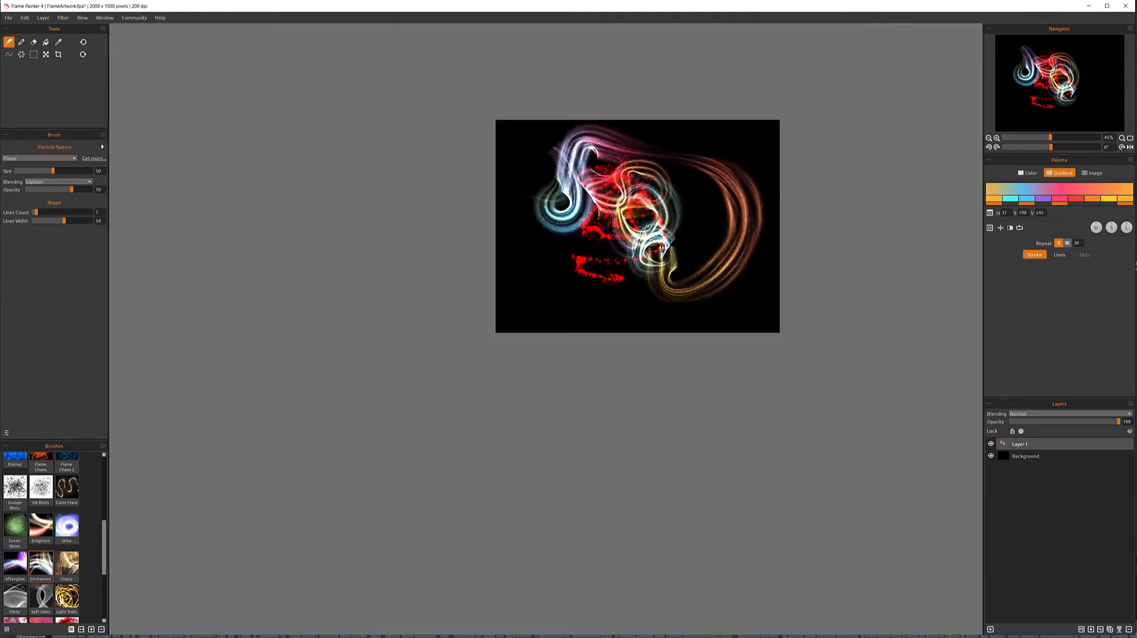
# Paint a small pale swirl with fine spikes beside the lower blue ring, inside the orange loop.
pyautogui.scroll(10, 681, 242)
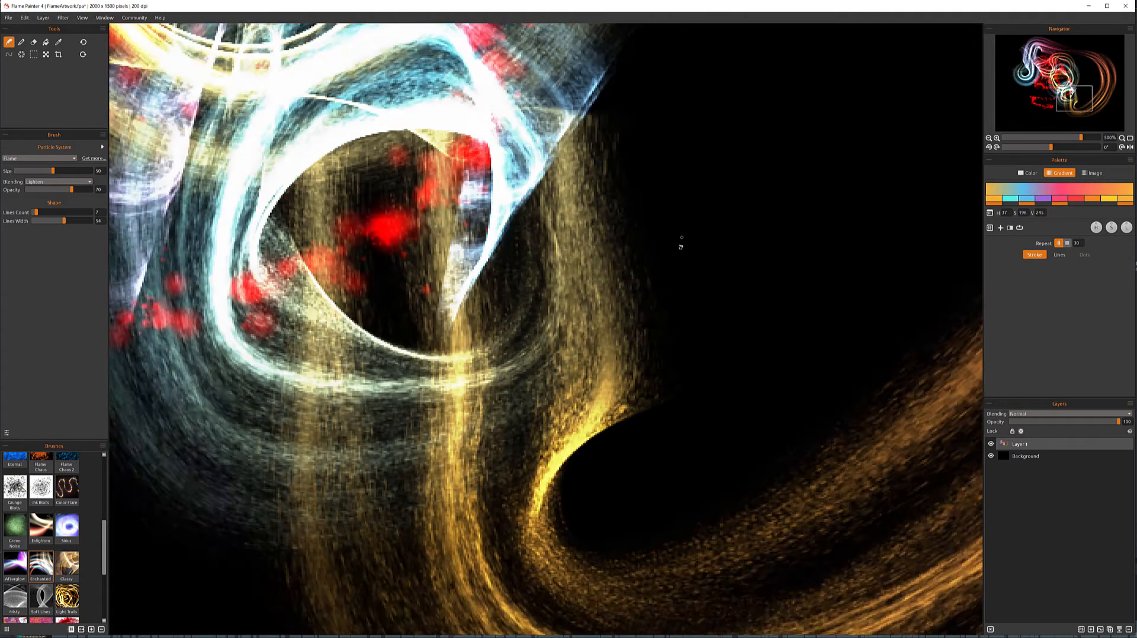
pyautogui.scroll(2, 681, 244)
pyautogui.moveTo(714, 252)
pyautogui.mouseDown()
pyautogui.moveTo(671, 251)
pyautogui.moveTo(627, 219)
pyautogui.moveTo(598, 391)
pyautogui.moveTo(672, 209)
pyautogui.moveTo(628, 154)
pyautogui.moveTo(609, 206)
pyautogui.mouseUp()
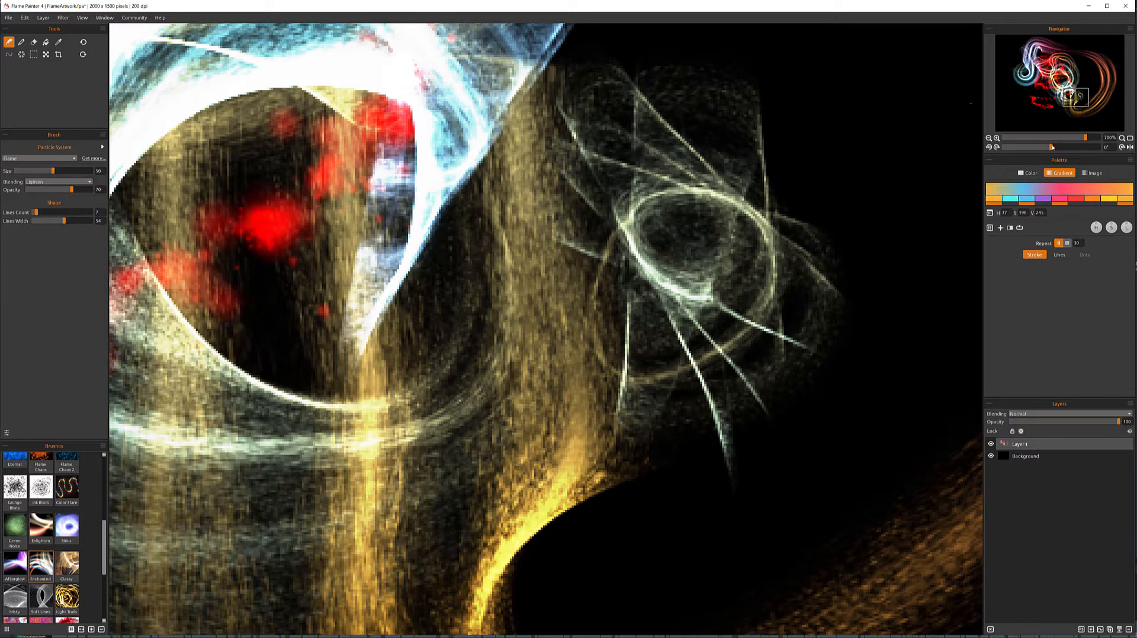
# Try rotating the canvas view to several angles, then reset the rotation to 0° and bring the whole artwork back into view.
pyautogui.moveTo(1038, 148); pyautogui.dragTo(1078, 150)
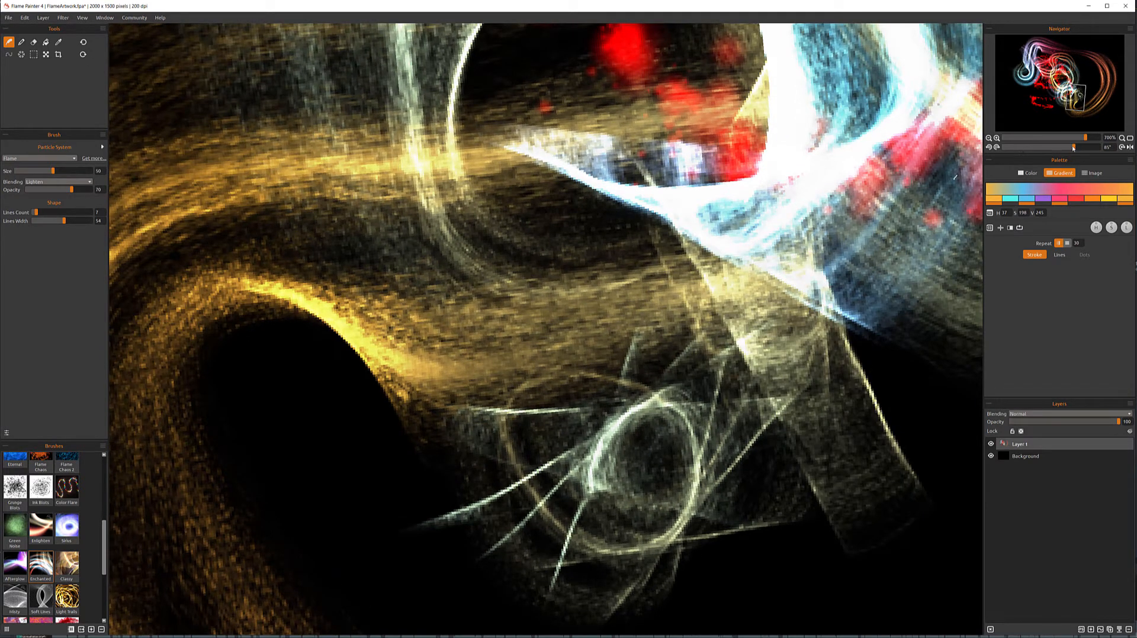
pyautogui.moveTo(1072, 148); pyautogui.dragTo(1082, 148)
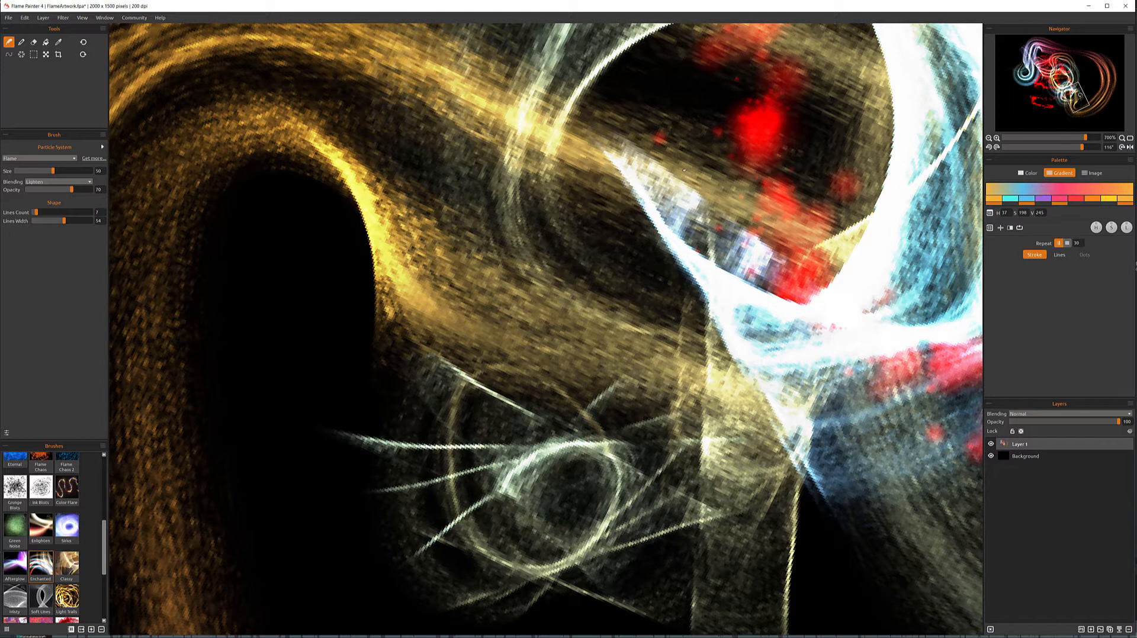
pyautogui.moveTo(1082, 150); pyautogui.dragTo(1055, 138)
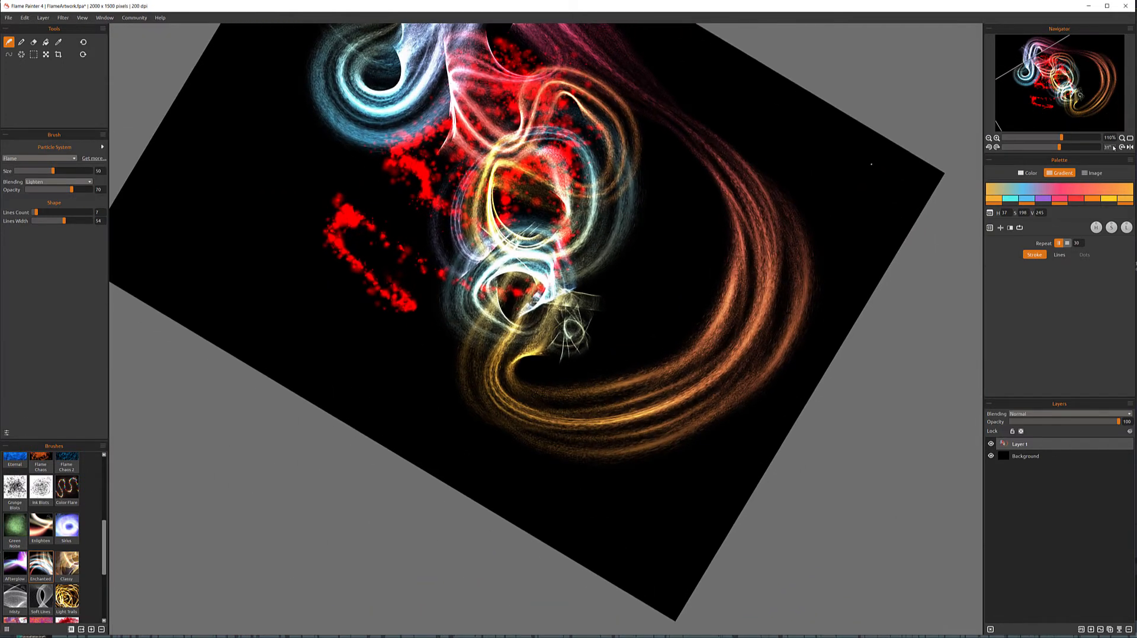
pyautogui.scroll(-3, 1110, 148)
pyautogui.click(1107, 147)
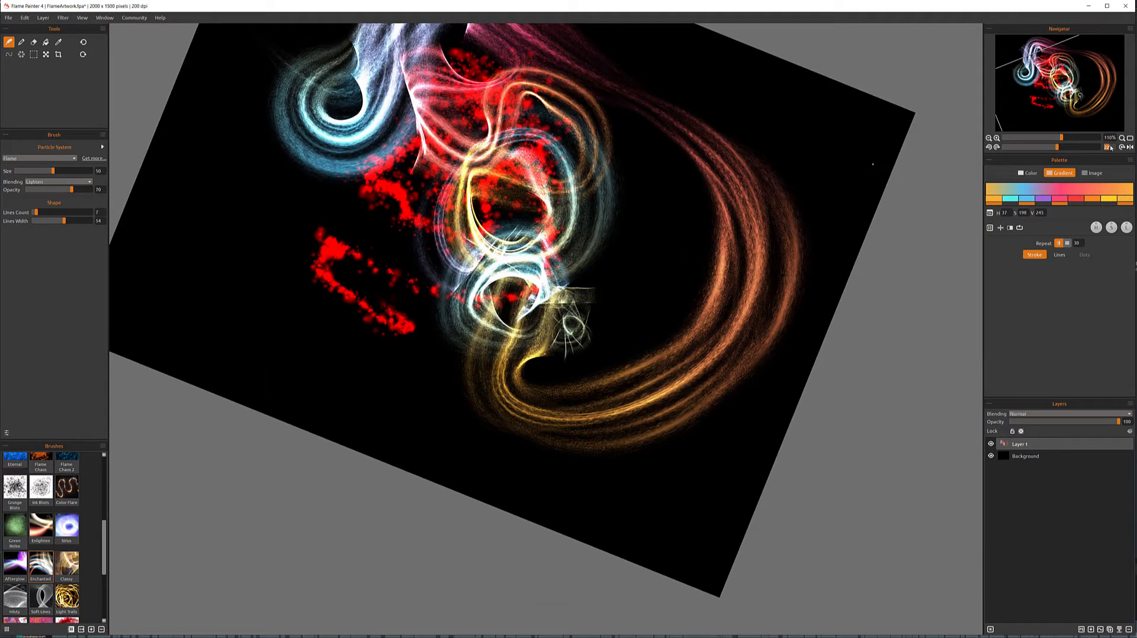
pyautogui.write('0')
pyautogui.press('Return')
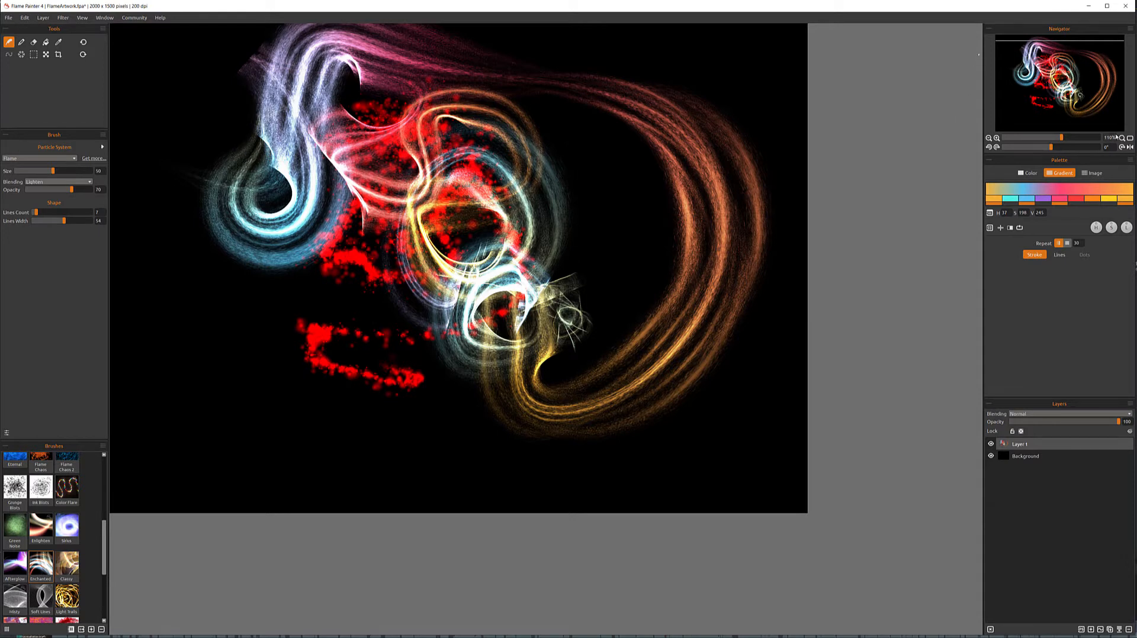
pyautogui.moveTo(1050, 63); pyautogui.dragTo(1048, 60)
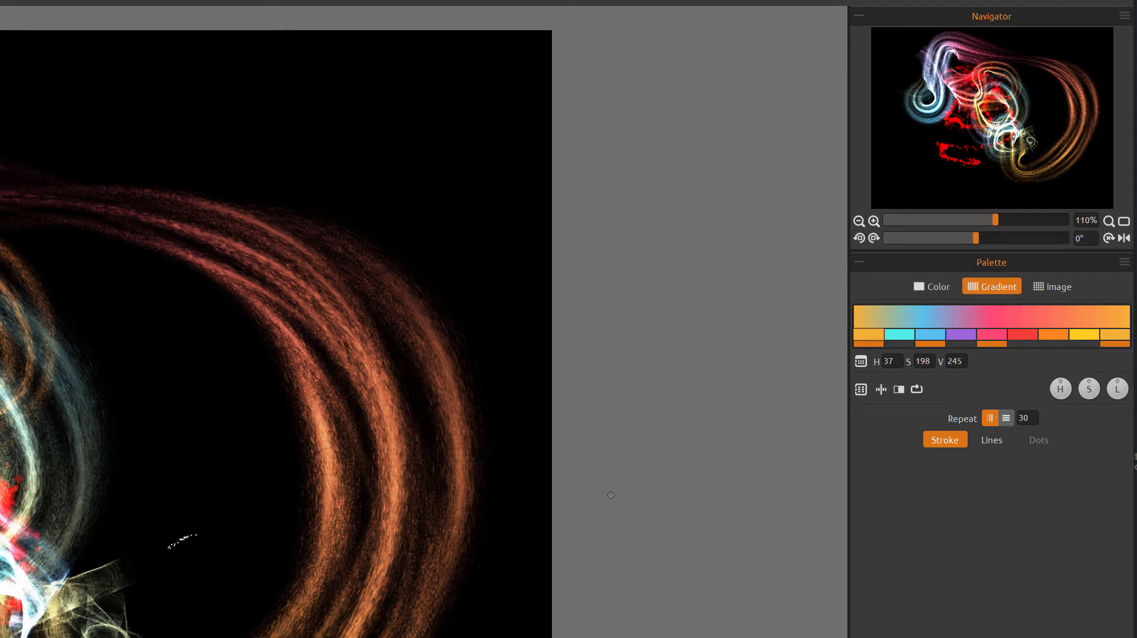
# Compare the palette's Color, Gradient and Image modes, finishing in Image mode.
pyautogui.click(931, 287)
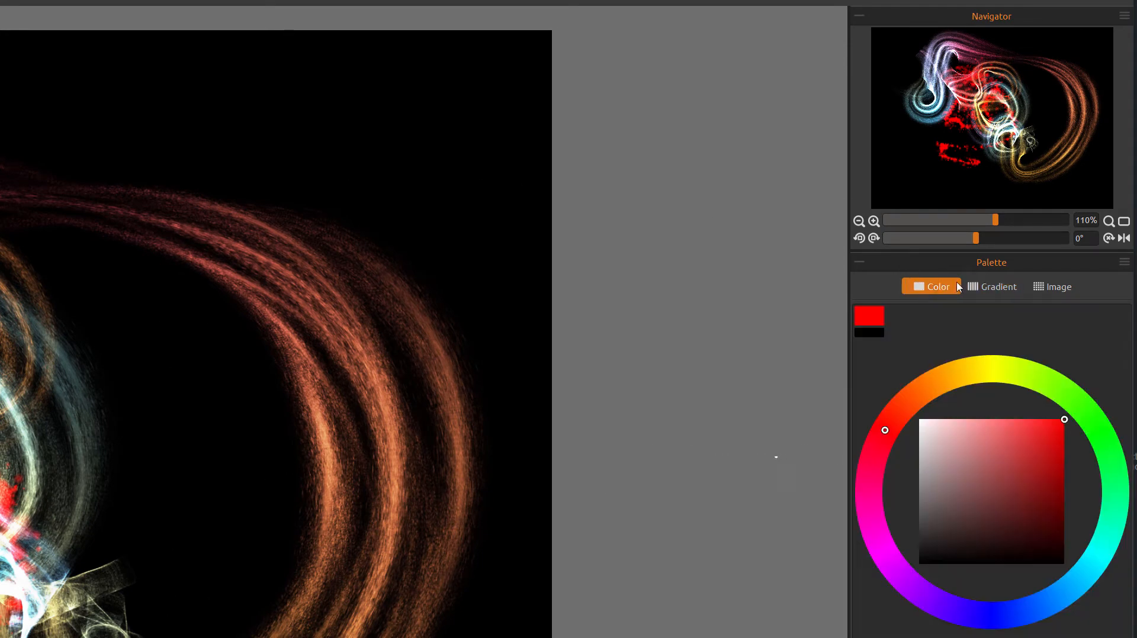
pyautogui.click(990, 290)
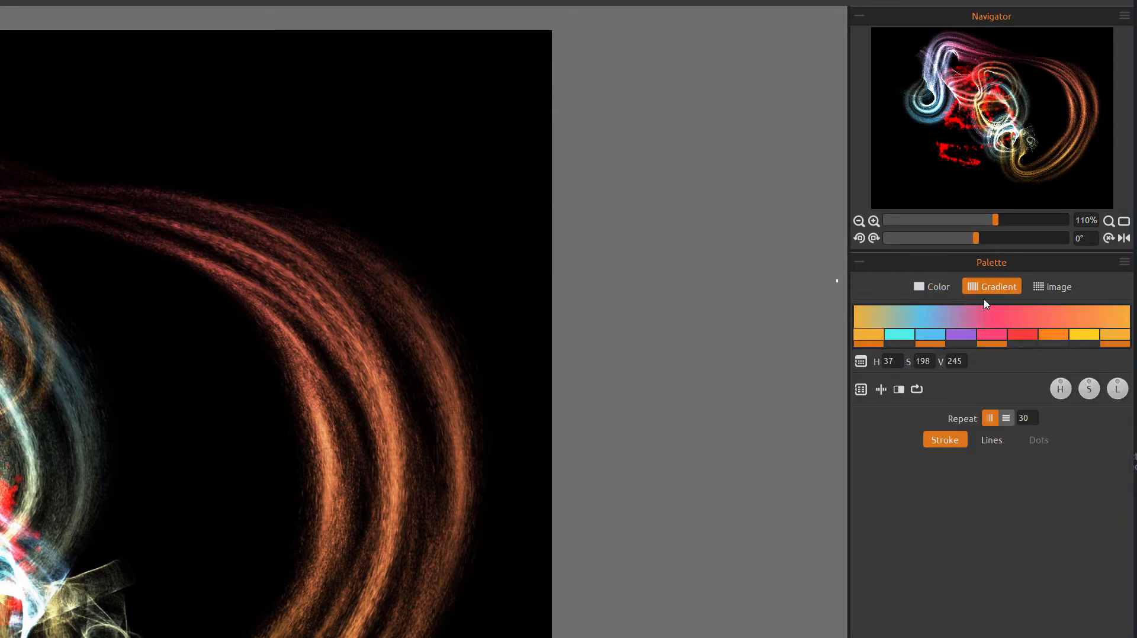
pyautogui.click(1049, 287)
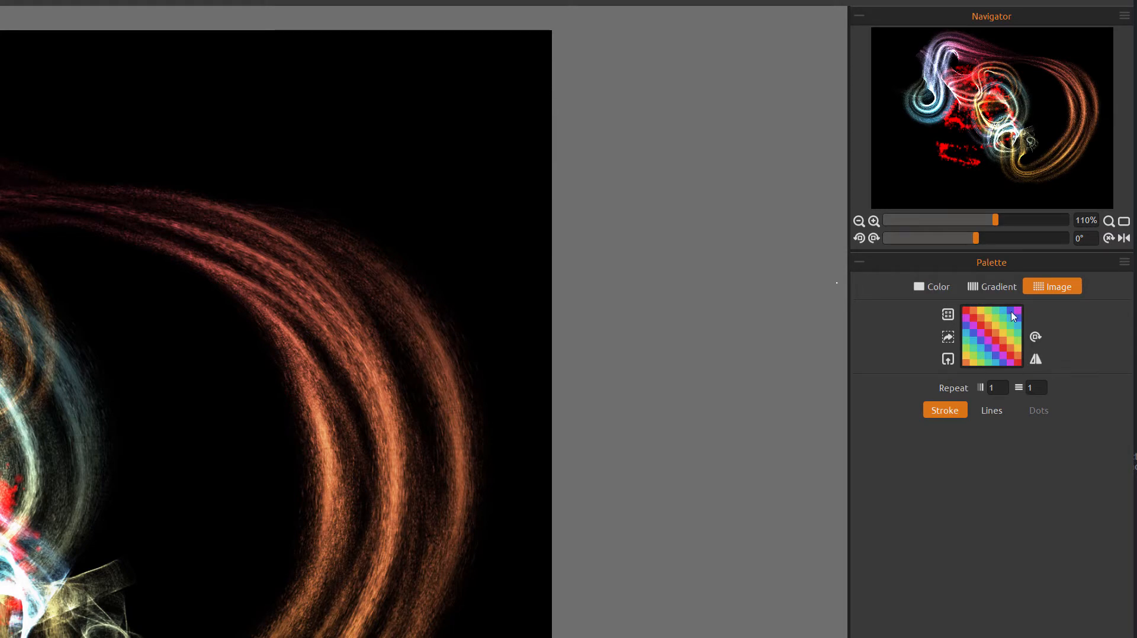
# Switch the palette back to Gradient mode.
pyautogui.click(997, 288)
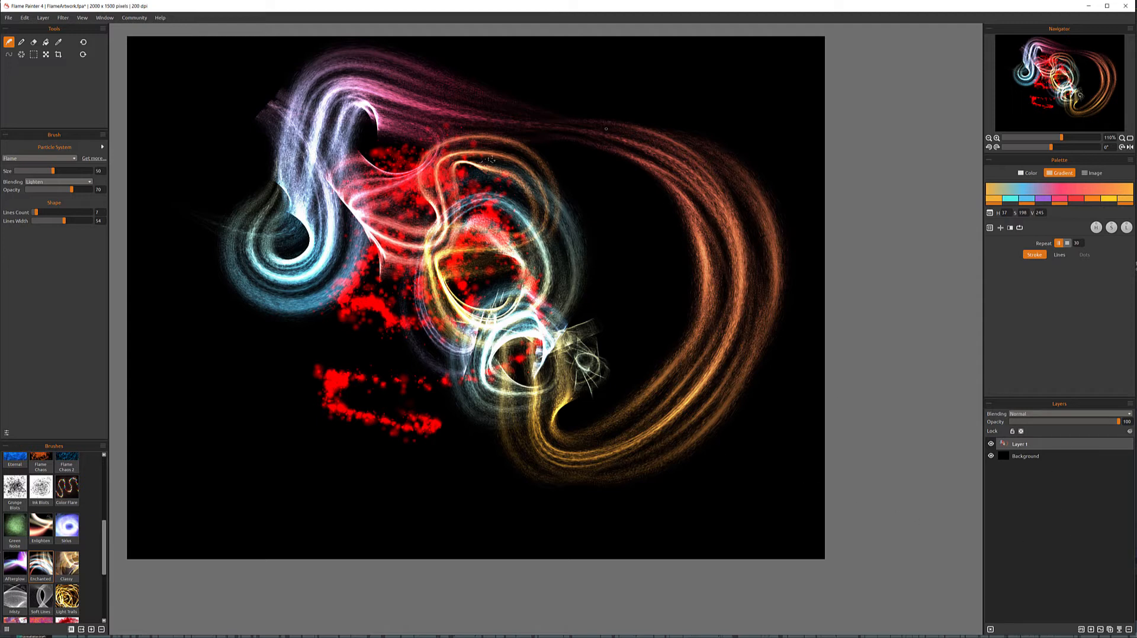
# Erase a diagonal band through the pink strands above the yellow ring, using opacity 100 and raising the eraser's hardness close to maximum.
pyautogui.click(34, 42)
pyautogui.moveTo(468, 142)
pyautogui.mouseDown()
pyautogui.moveTo(382, 219)
pyautogui.moveTo(393, 190)
pyautogui.moveTo(496, 132)
pyautogui.mouseUp()
pyautogui.moveTo(61, 155); pyautogui.dragTo(91, 155)
pyautogui.moveTo(498, 119)
pyautogui.mouseDown()
pyautogui.moveTo(385, 211)
pyautogui.moveTo(366, 301)
pyautogui.moveTo(440, 143)
pyautogui.moveTo(505, 104)
pyautogui.moveTo(437, 151)
pyautogui.mouseUp()
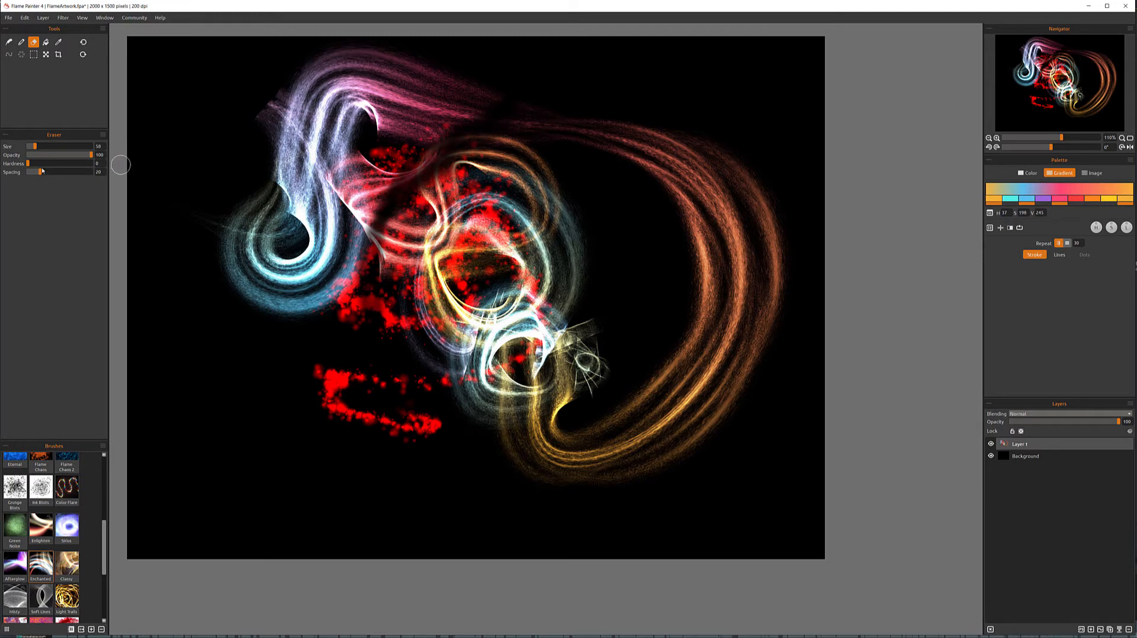
pyautogui.moveTo(46, 168); pyautogui.dragTo(88, 166)
pyautogui.moveTo(487, 138)
pyautogui.mouseDown()
pyautogui.moveTo(395, 224)
pyautogui.moveTo(383, 297)
pyautogui.moveTo(399, 358)
pyautogui.moveTo(384, 229)
pyautogui.moveTo(428, 174)
pyautogui.mouseUp()
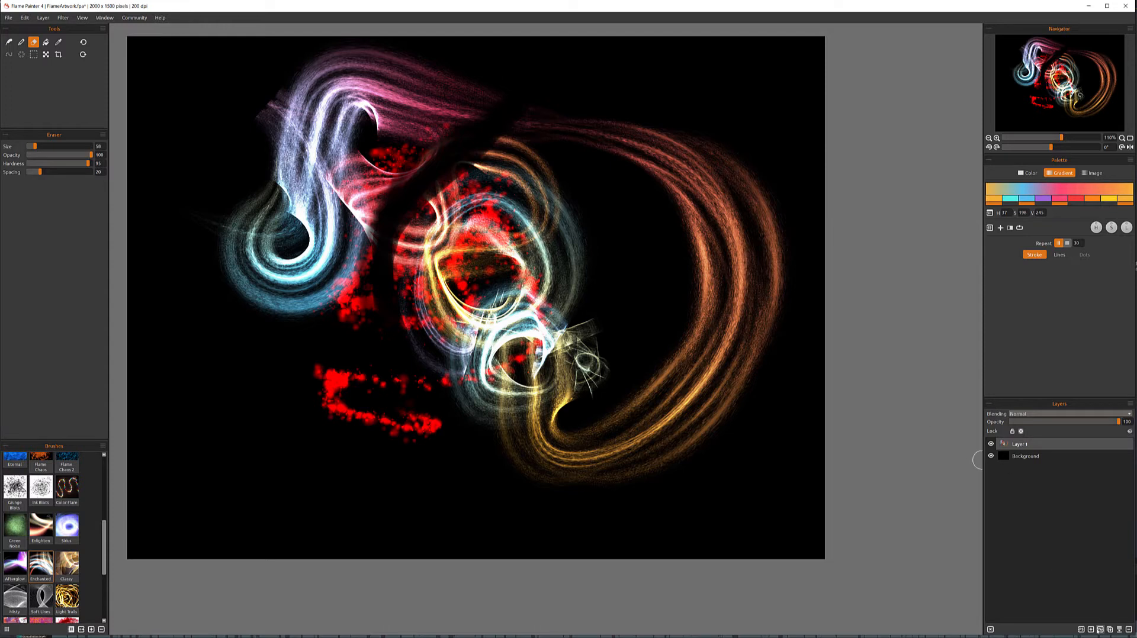
# Add a new layer above Layer 1 and paint a green particle cloud over the erased band with the Green Noise brush.
pyautogui.click(1090, 630)
pyautogui.click(9, 42)
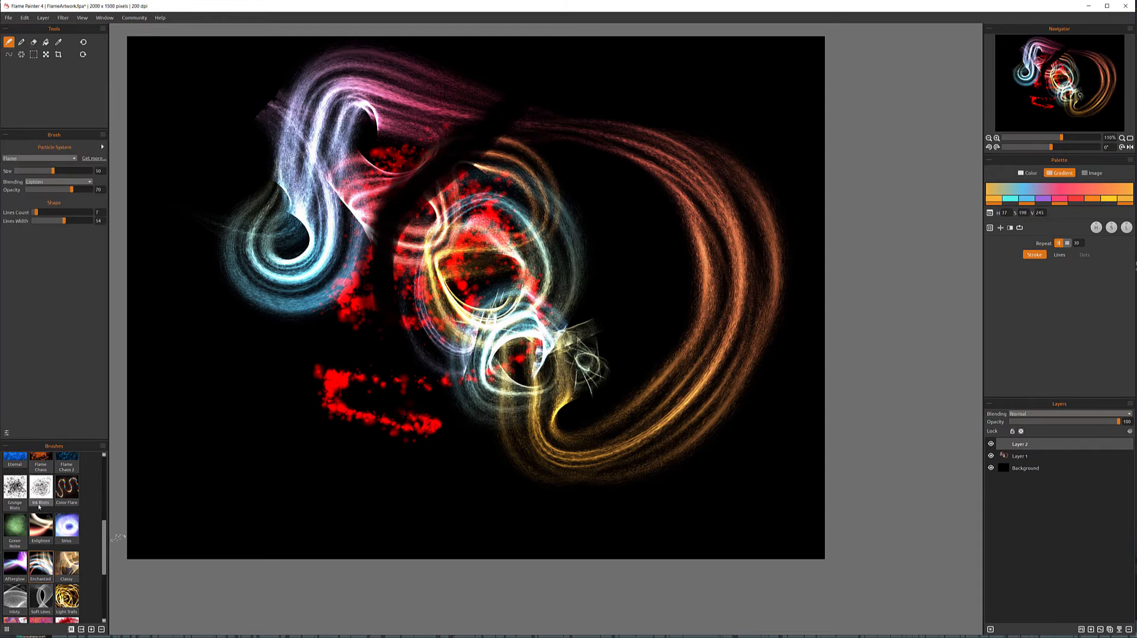
pyautogui.click(15, 527)
pyautogui.moveTo(431, 342)
pyautogui.mouseDown()
pyautogui.moveTo(331, 379)
pyautogui.moveTo(414, 165)
pyautogui.moveTo(462, 296)
pyautogui.moveTo(409, 182)
pyautogui.moveTo(509, 119)
pyautogui.moveTo(409, 175)
pyautogui.mouseUp()
pyautogui.moveTo(349, 142); pyautogui.dragTo(432, 236)
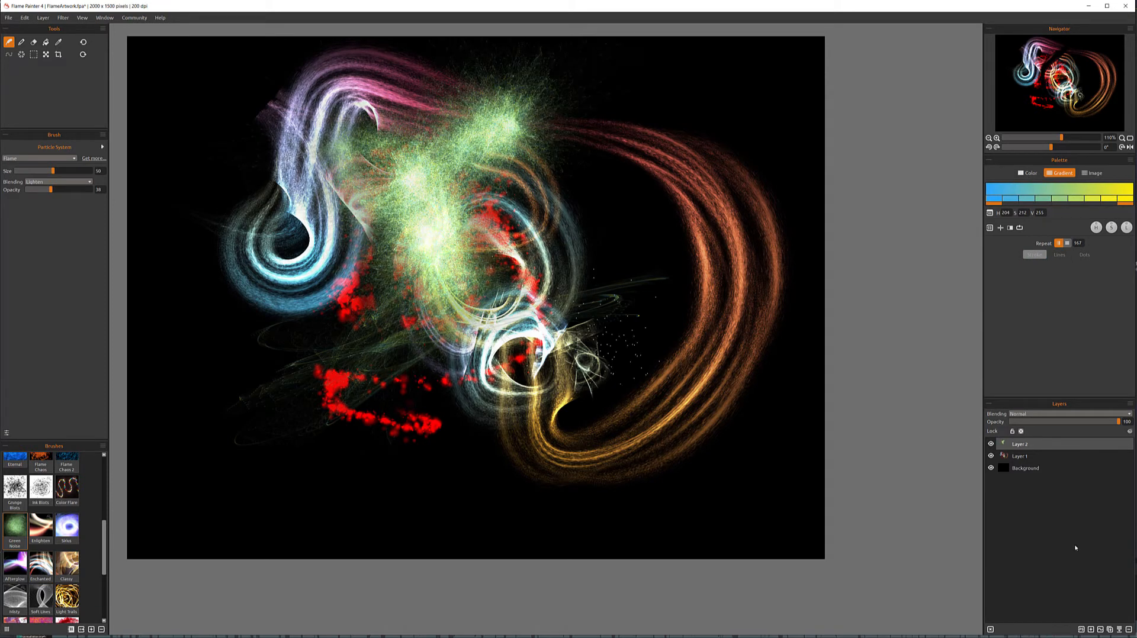
# Hide and show Layer 1 twice, and Layer 2 once, to compare what each layer contains.
pyautogui.click(991, 456)
pyautogui.click(991, 456)
pyautogui.click(990, 455)
pyautogui.click(991, 456)
pyautogui.click(990, 445)
pyautogui.click(991, 444)
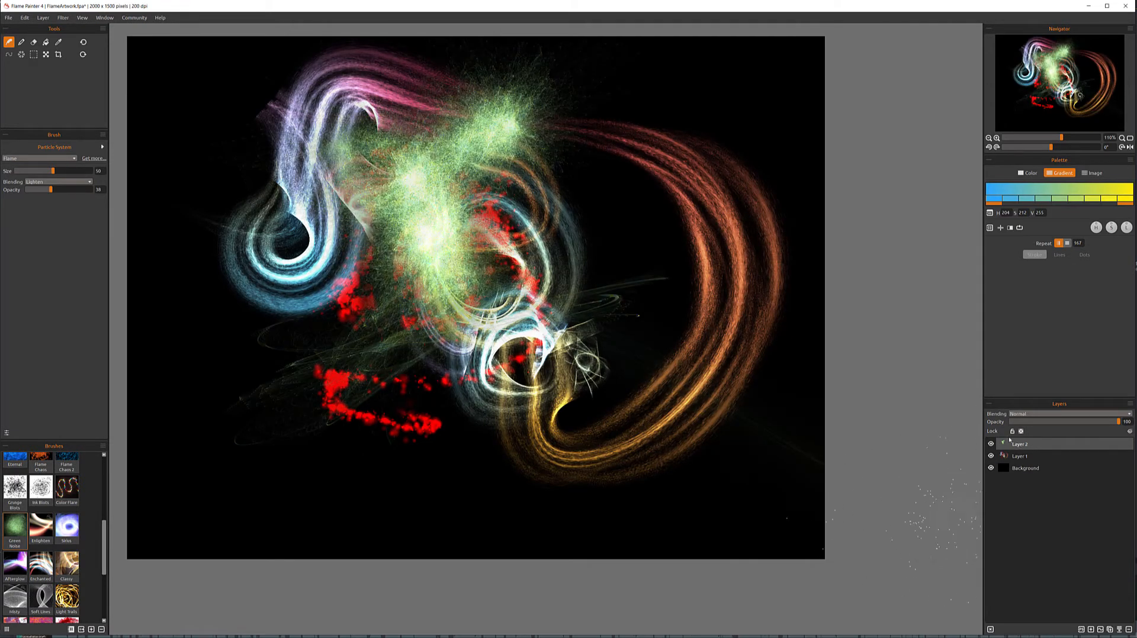
# Erase a diagonal band through the upper part of the green cloud on Layer 2.
pyautogui.click(34, 41)
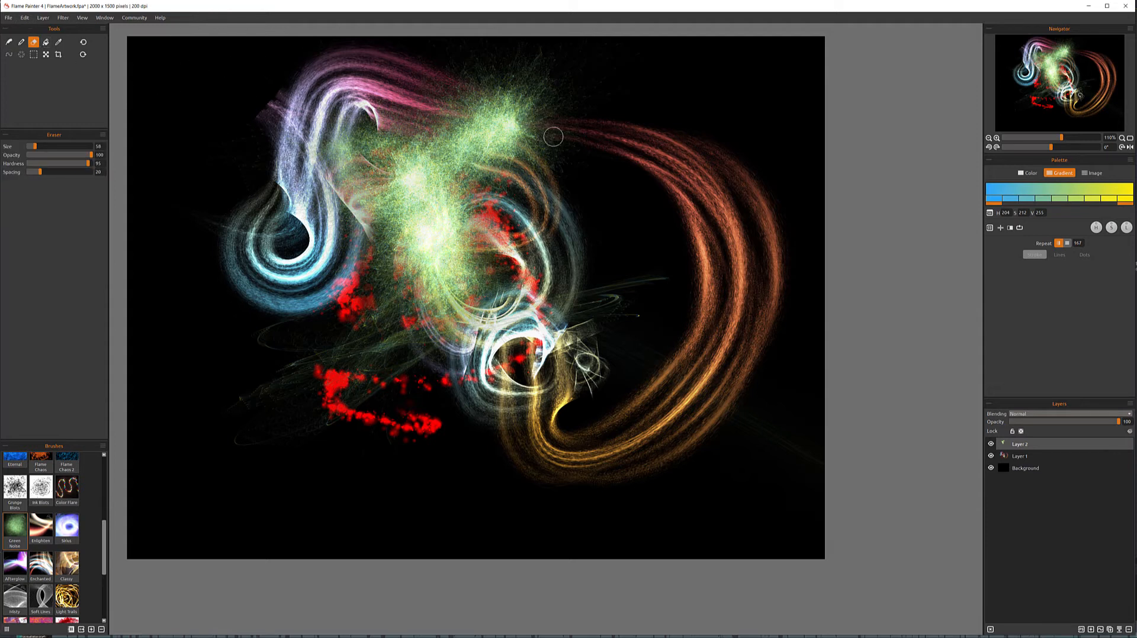
pyautogui.moveTo(547, 121)
pyautogui.mouseDown()
pyautogui.moveTo(465, 130)
pyautogui.moveTo(514, 142)
pyautogui.moveTo(399, 126)
pyautogui.moveTo(409, 143)
pyautogui.moveTo(453, 93)
pyautogui.moveTo(486, 82)
pyautogui.moveTo(466, 110)
pyautogui.moveTo(384, 129)
pyautogui.moveTo(329, 183)
pyautogui.moveTo(389, 176)
pyautogui.moveTo(395, 191)
pyautogui.moveTo(372, 240)
pyautogui.mouseUp()
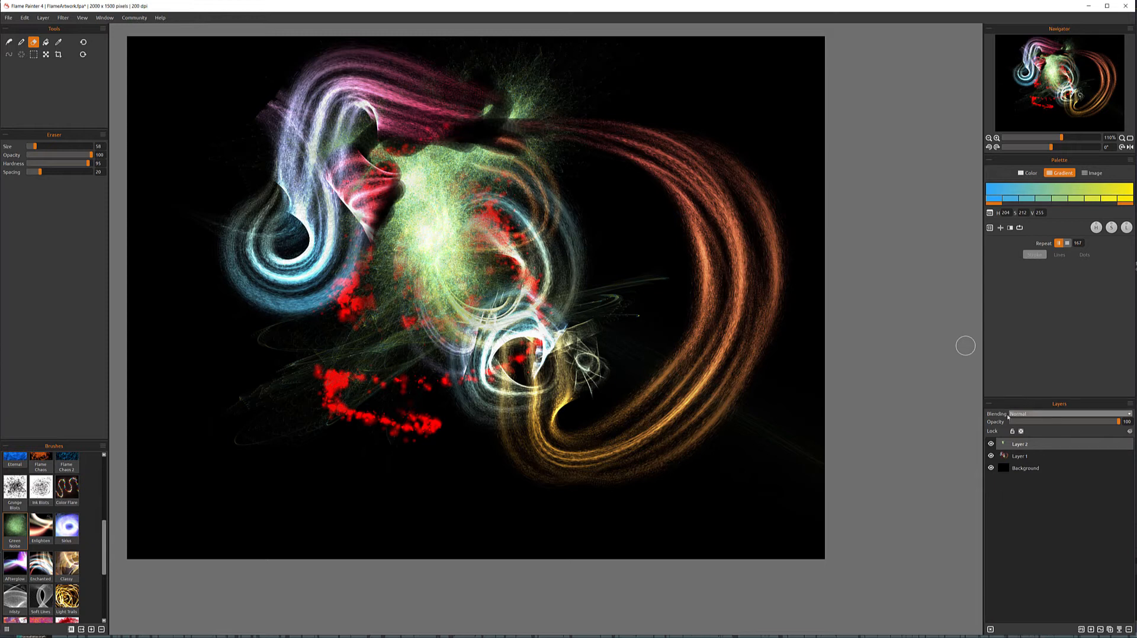
# Examine Layer 2's blending modes, opacity slider and lock toggle, keeping Normal blending, opacity 100 and the layer unlocked.
pyautogui.click(1103, 415)
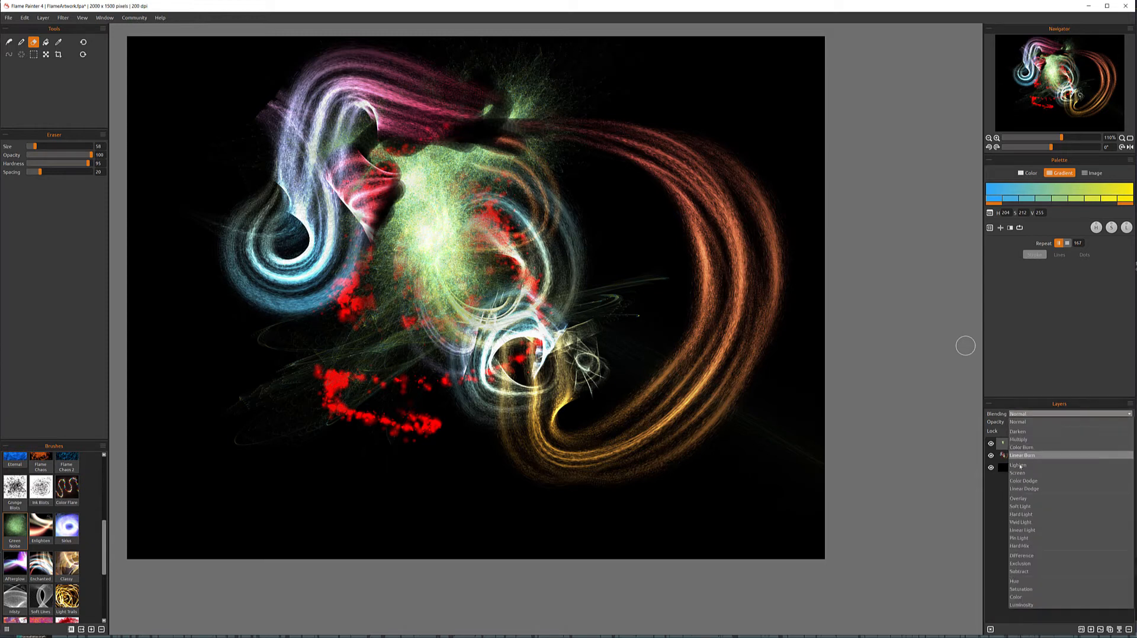
pyautogui.click(986, 524)
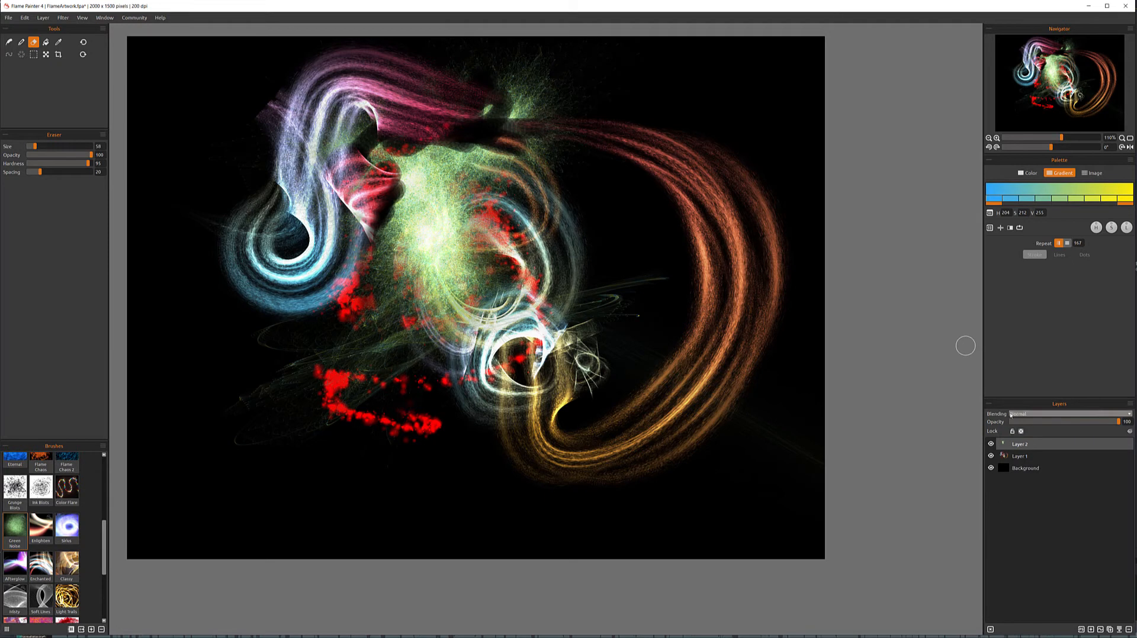
pyautogui.moveTo(1120, 424)
pyautogui.mouseDown()
pyautogui.moveTo(1028, 422)
pyautogui.moveTo(1134, 421)
pyautogui.mouseUp()
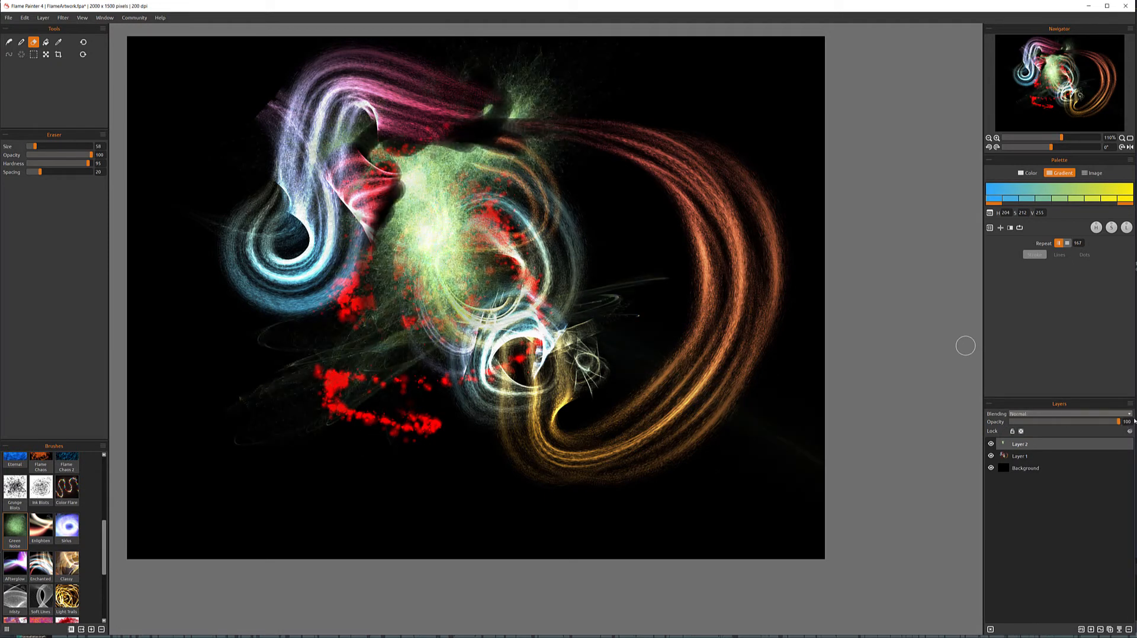
pyautogui.click(1012, 432)
pyautogui.click(1012, 431)
# Open the Brush Creator, try moving it around the canvas, and dock it between the Eraser settings and the Brushes list.
pyautogui.click(104, 17)
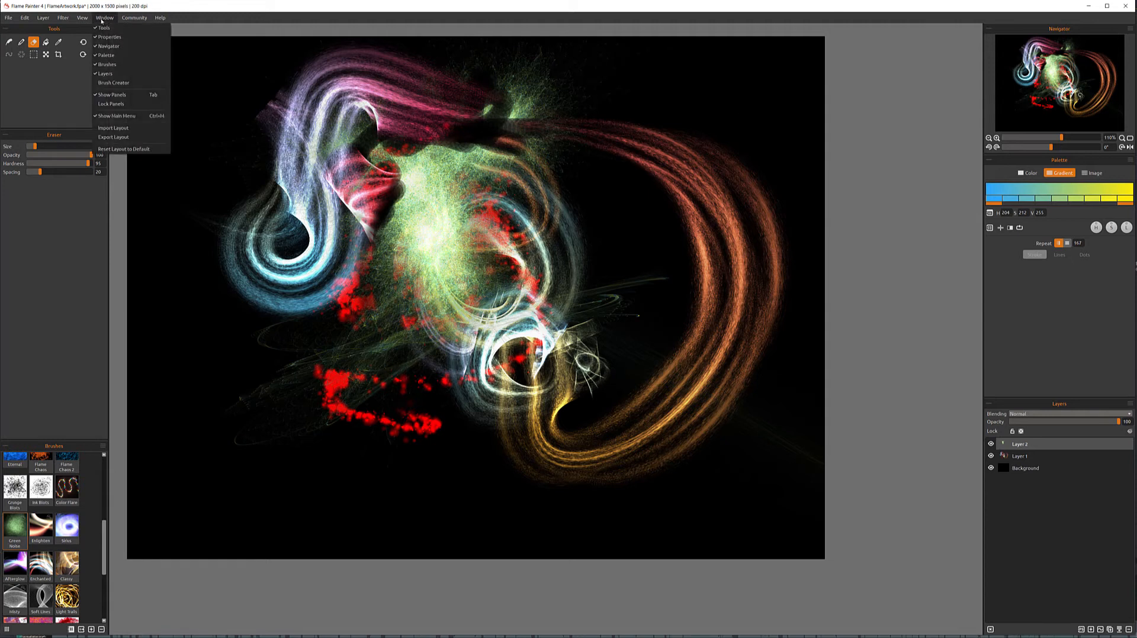
pyautogui.click(112, 83)
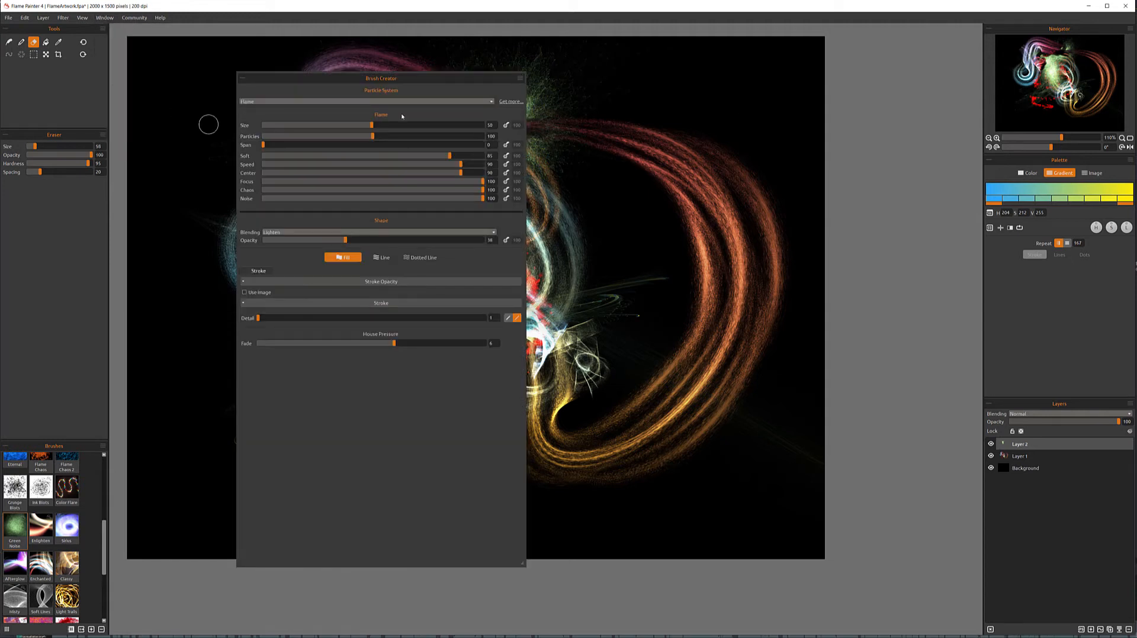
pyautogui.moveTo(404, 75); pyautogui.dragTo(518, 68)
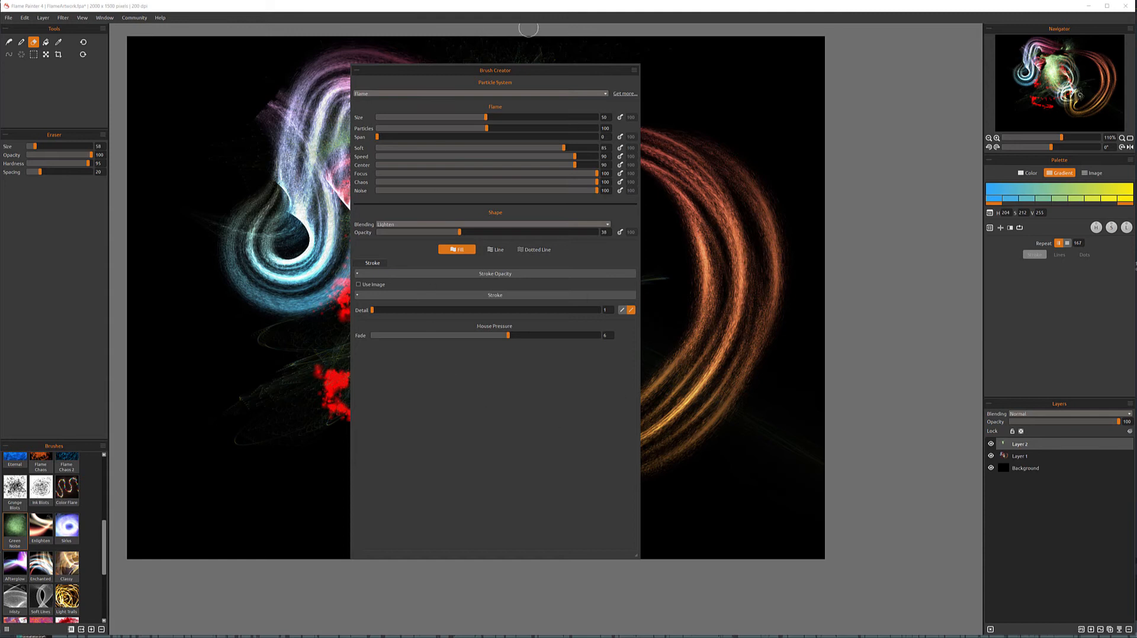
pyautogui.moveTo(550, 70)
pyautogui.mouseDown()
pyautogui.moveTo(441, 131)
pyautogui.moveTo(429, 47)
pyautogui.moveTo(461, 177)
pyautogui.moveTo(356, 92)
pyautogui.moveTo(381, 84)
pyautogui.mouseUp()
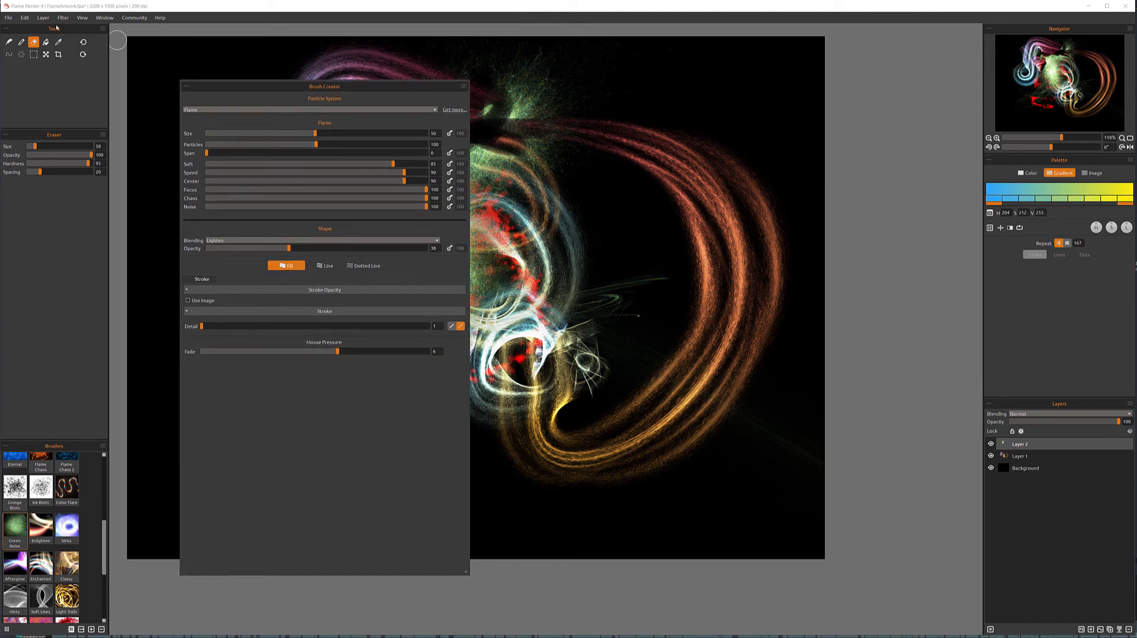
pyautogui.moveTo(59, 28)
pyautogui.mouseDown()
pyautogui.moveTo(314, 57)
pyautogui.moveTo(402, 141)
pyautogui.moveTo(180, 22)
pyautogui.moveTo(109, 22)
pyautogui.moveTo(135, 48)
pyautogui.mouseUp()
pyautogui.moveTo(308, 87)
pyautogui.mouseDown()
pyautogui.moveTo(281, 229)
pyautogui.moveTo(137, 427)
pyautogui.moveTo(103, 421)
pyautogui.moveTo(56, 305)
pyautogui.moveTo(71, 148)
pyautogui.mouseUp()
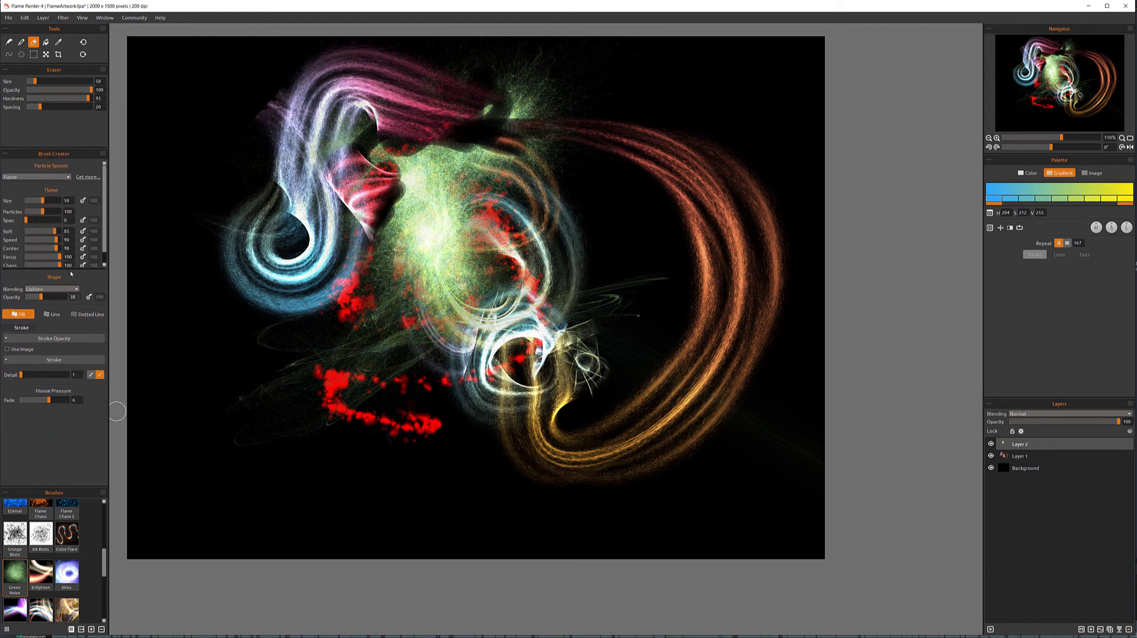
# Adjust the heights of the docked Brush Creator's Flame section and the Brushes list by moving their dividers.
pyautogui.moveTo(77, 268); pyautogui.dragTo(77, 286)
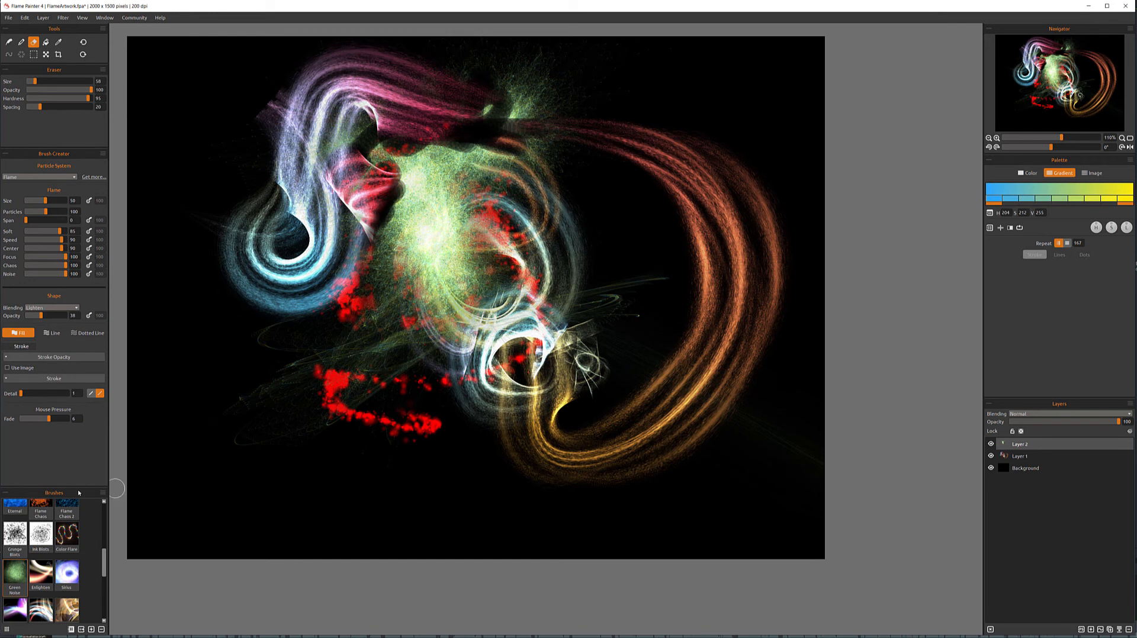
pyautogui.moveTo(79, 493)
pyautogui.mouseDown()
pyautogui.moveTo(198, 446)
pyautogui.moveTo(461, 389)
pyautogui.moveTo(639, 416)
pyautogui.moveTo(331, 493)
pyautogui.moveTo(77, 586)
pyautogui.moveTo(74, 557)
pyautogui.mouseUp()
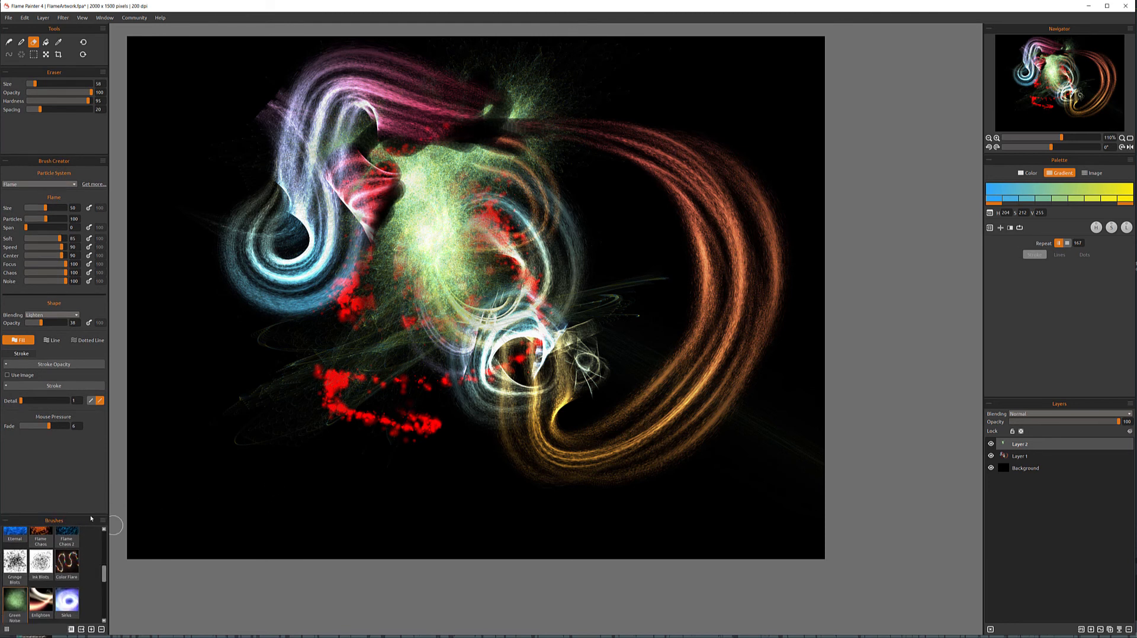
pyautogui.moveTo(89, 514); pyautogui.dragTo(90, 469)
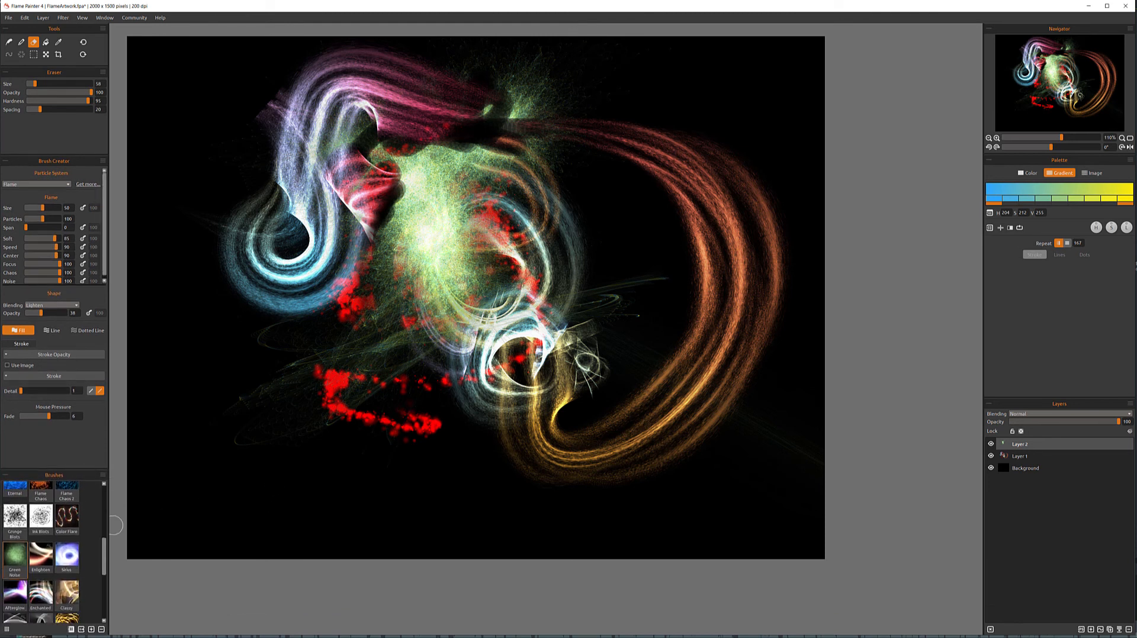